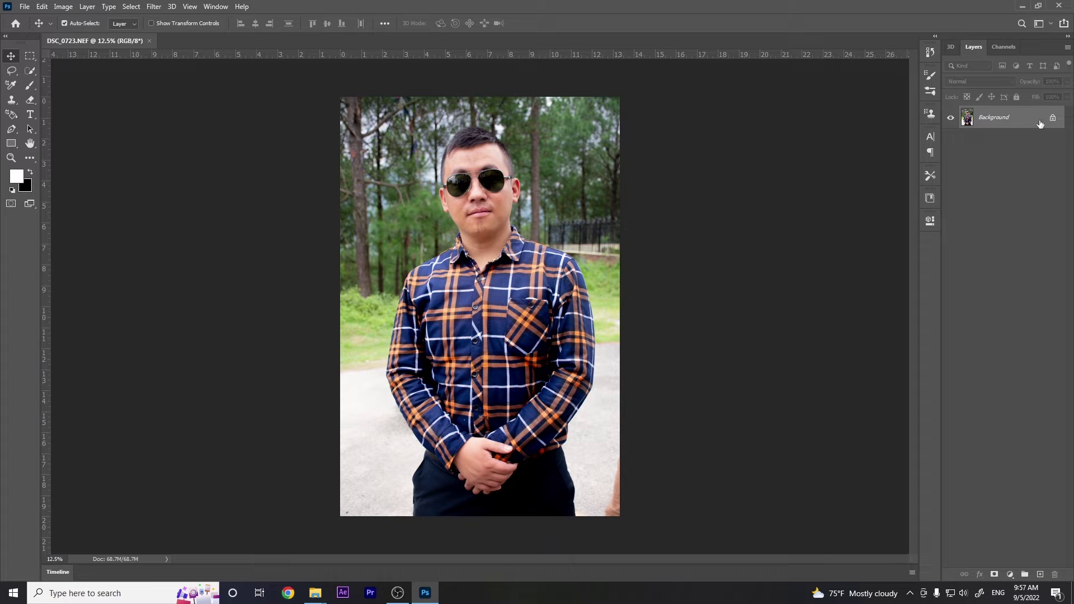
# - Unlock the background layer and set the Crop tool to width x height x resolution at 30 mm x 35 mm, 300 px/in
pyautogui.click(1051, 120)
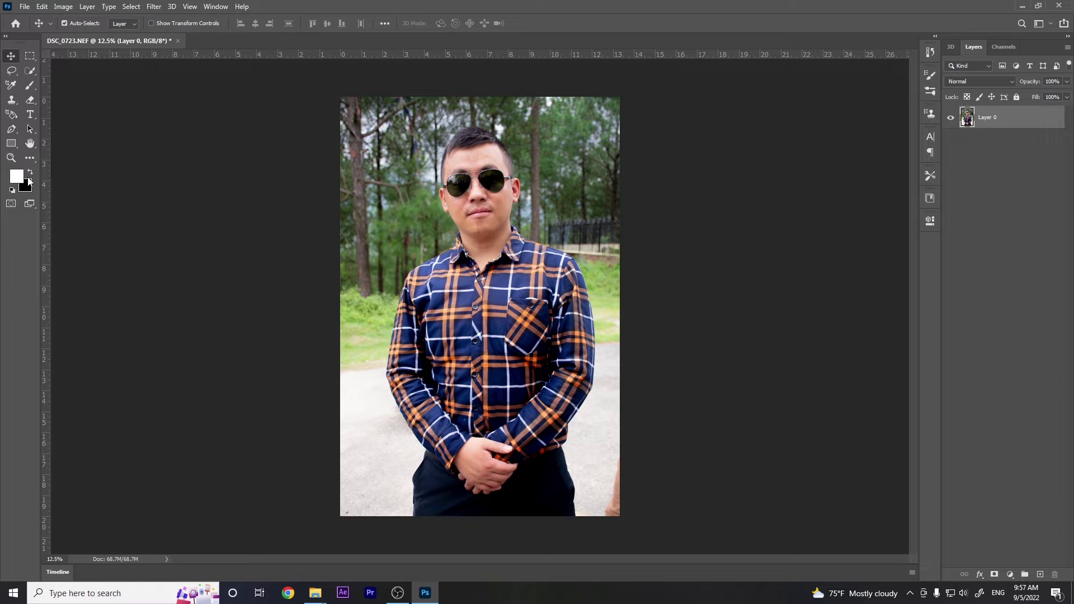
pyautogui.click(33, 157)
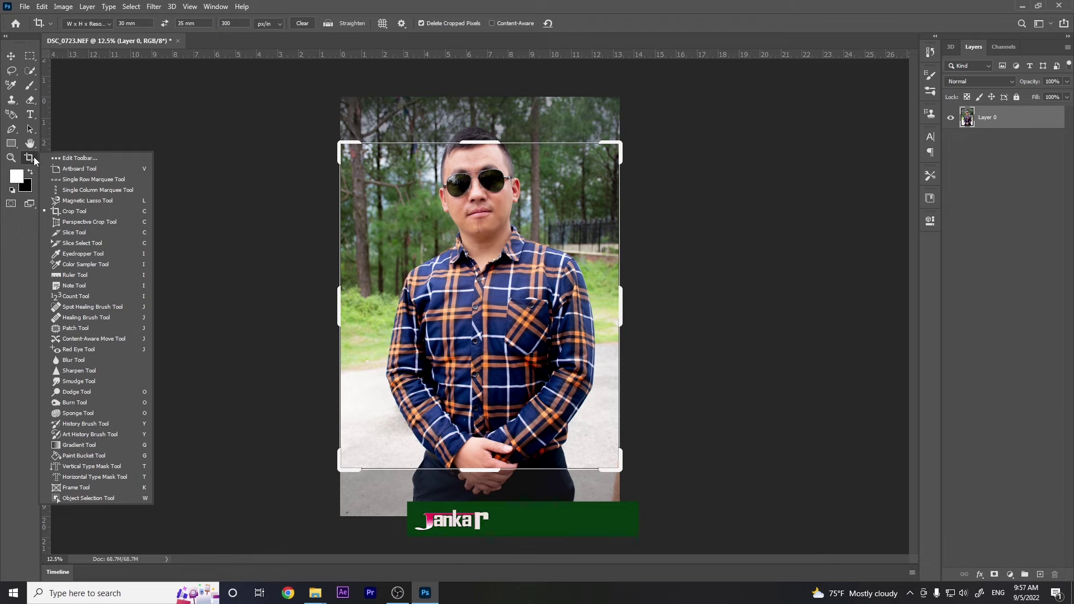
pyautogui.click(78, 211)
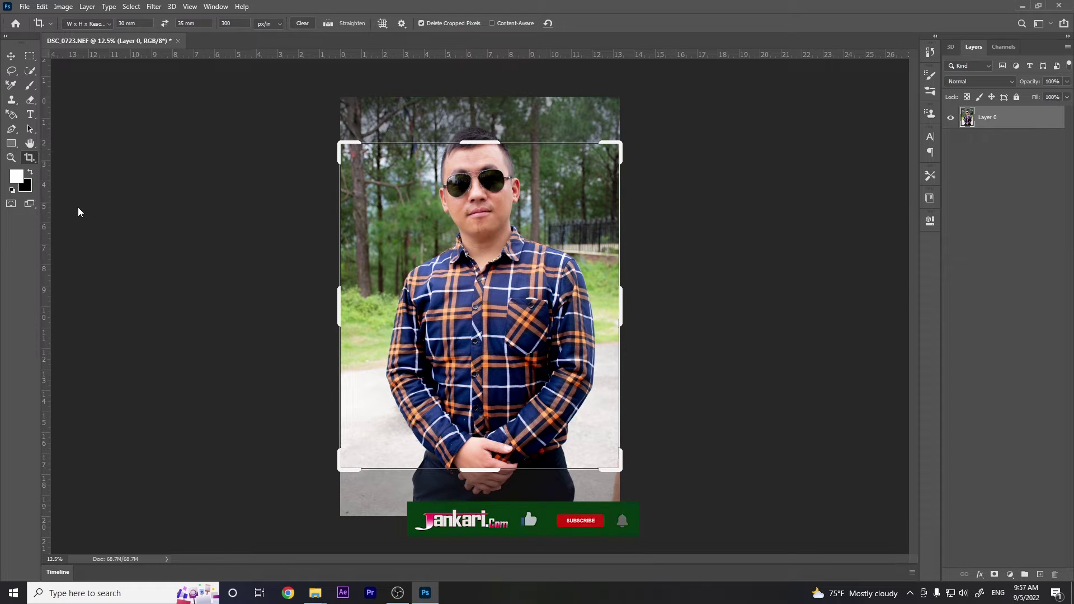
pyautogui.click(104, 26)
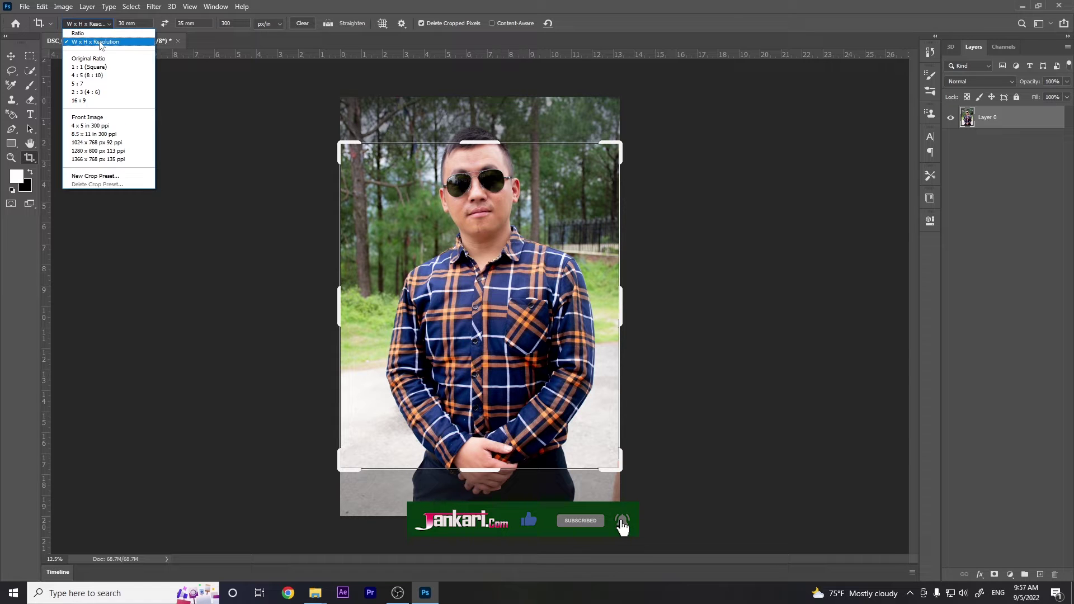
pyautogui.click(101, 43)
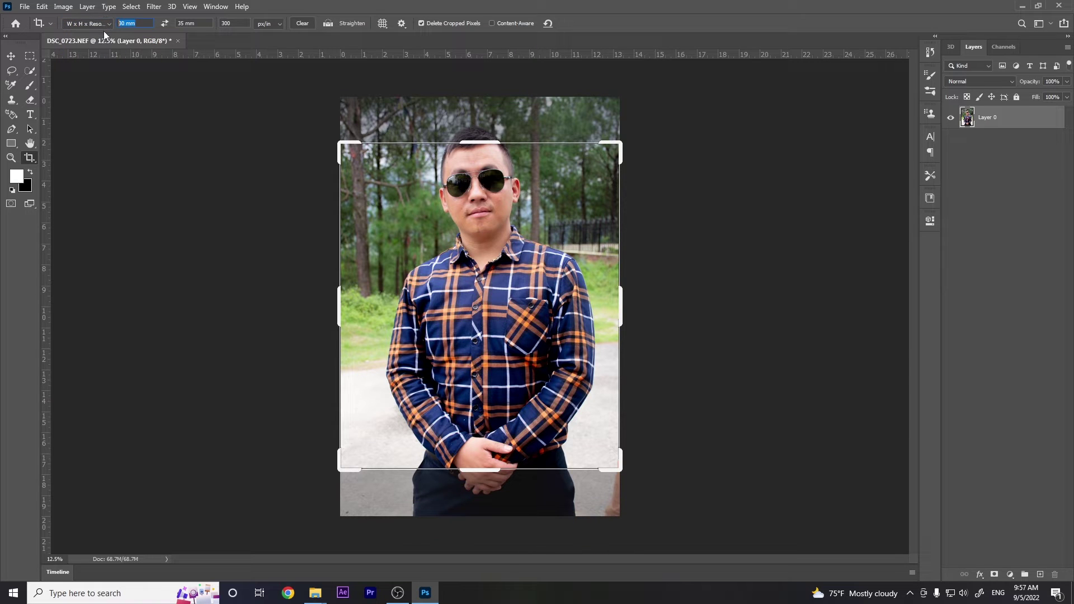
pyautogui.click(198, 24)
pyautogui.click(232, 25)
# - Crop the photo tightly around the man's head and upper chest, keeping him centred in the frame
pyautogui.moveTo(619, 465); pyautogui.dragTo(588, 432)
pyautogui.moveTo(476, 312); pyautogui.dragTo(432, 324)
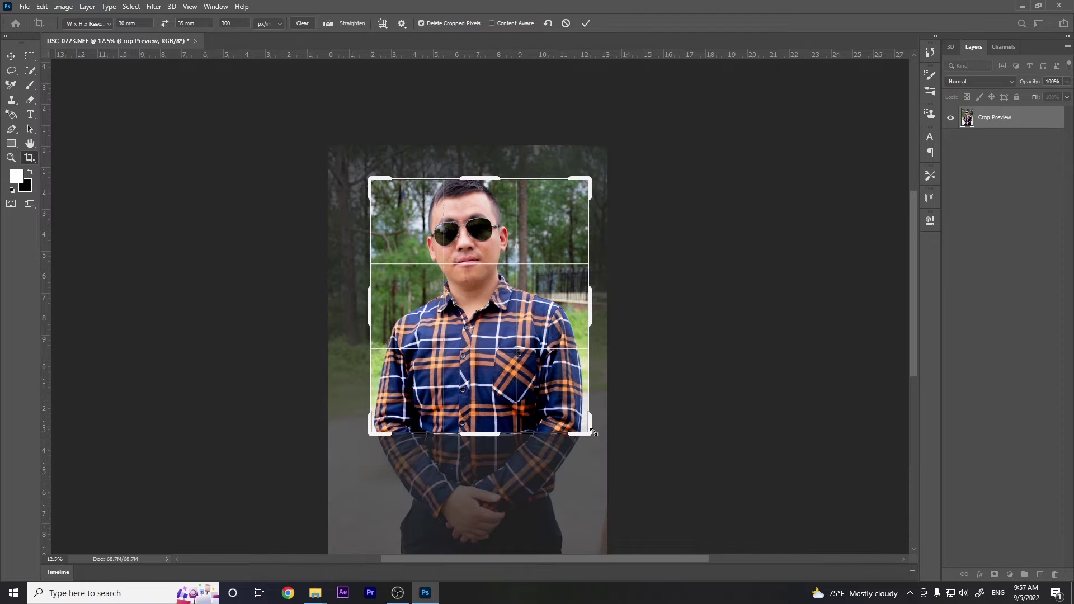
pyautogui.moveTo(591, 437); pyautogui.dragTo(575, 410)
pyautogui.moveTo(482, 343); pyautogui.dragTo(465, 358)
pyautogui.press('Return')
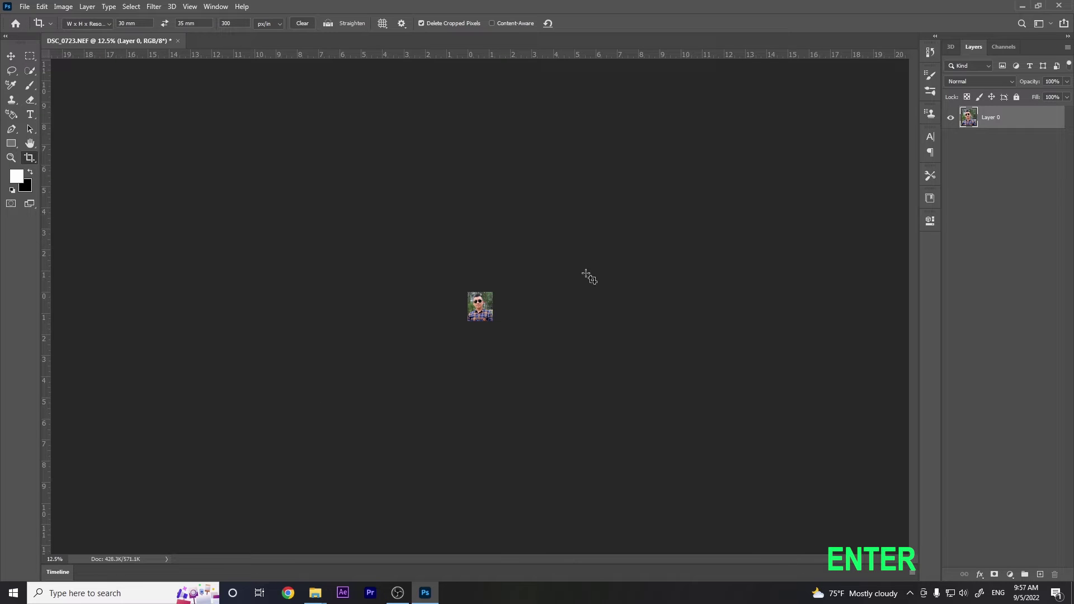
# - Copy the whole cropped photo and create a new 4 x 6 inch white RGB document at 300 pixels/inch
pyautogui.hotkey('ctrl', 'a')
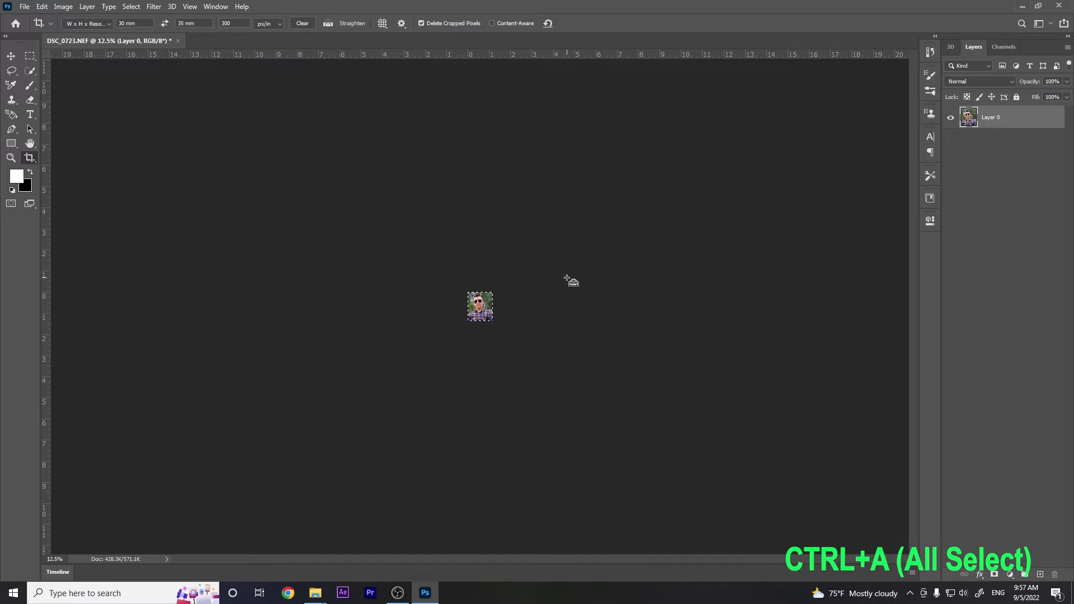
pyautogui.hotkey('ctrl', 'c')
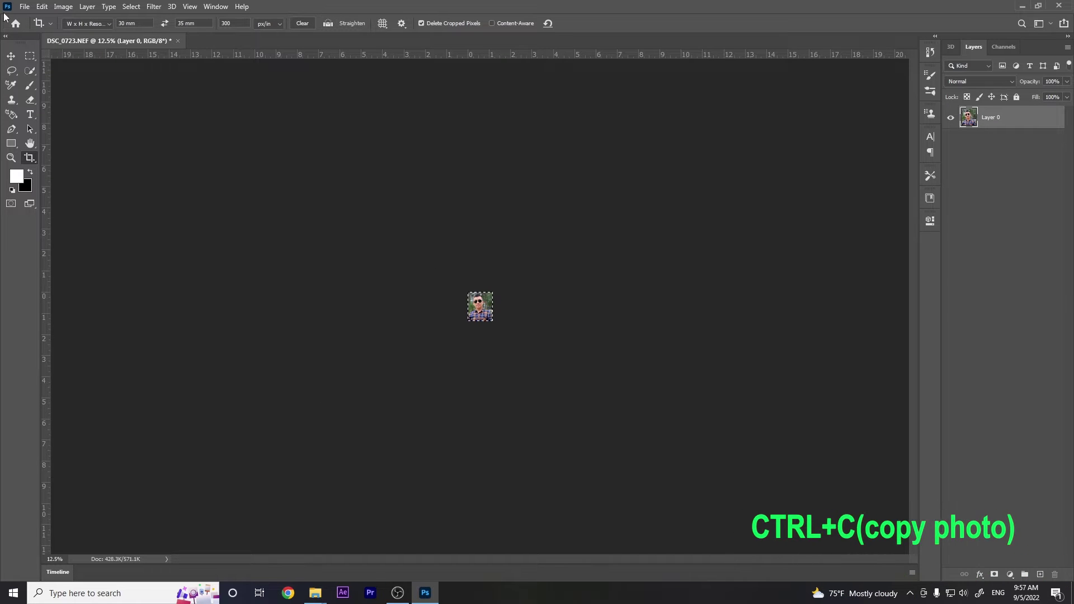
pyautogui.click(24, 6)
pyautogui.click(36, 19)
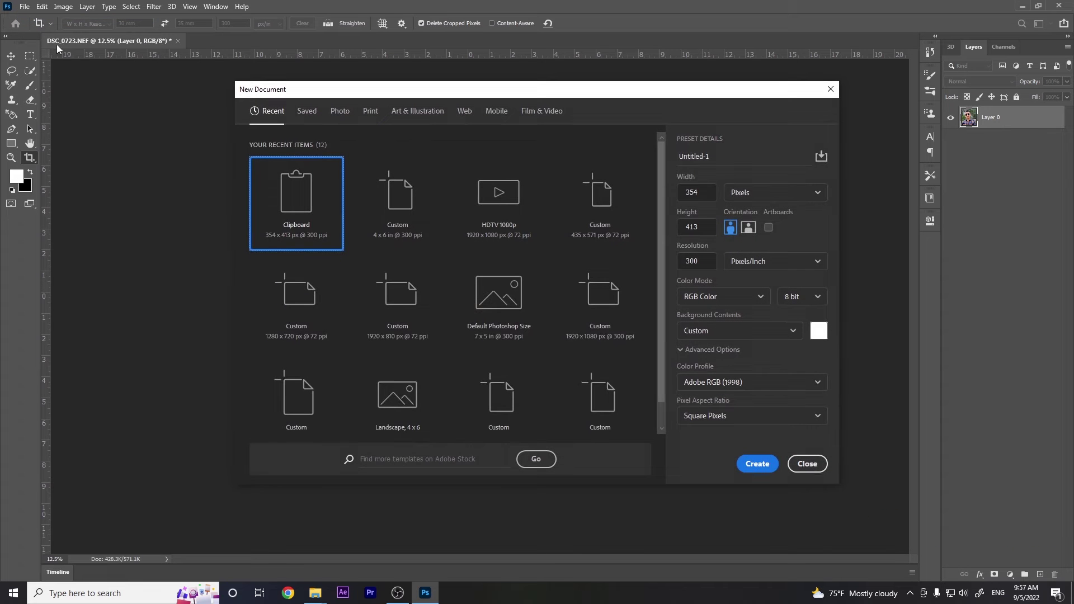
pyautogui.click(395, 236)
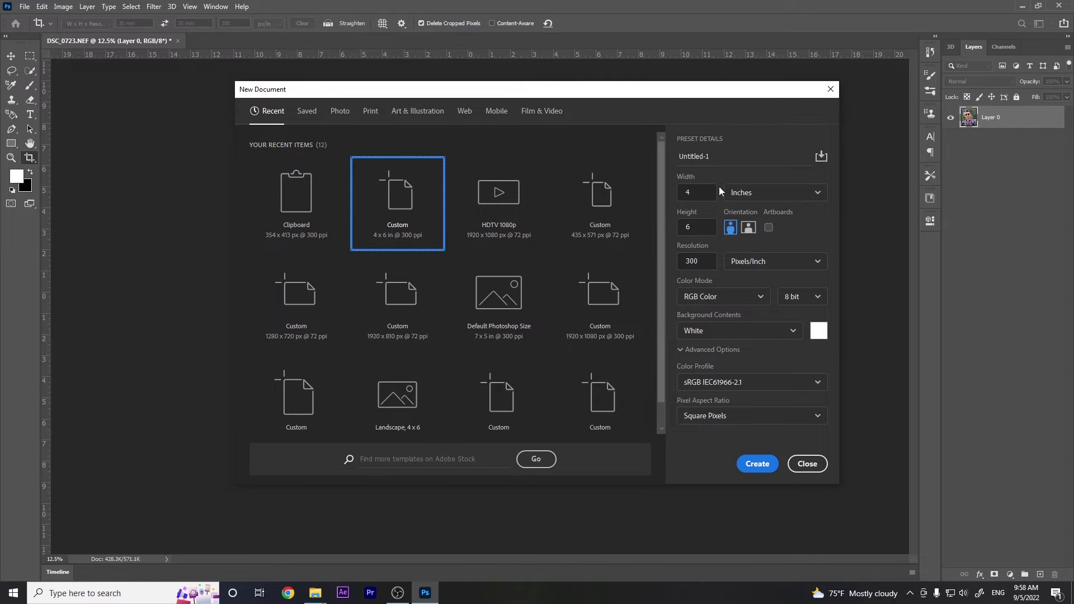
pyautogui.moveTo(708, 193); pyautogui.dragTo(641, 203)
pyautogui.moveTo(703, 227); pyautogui.dragTo(612, 225)
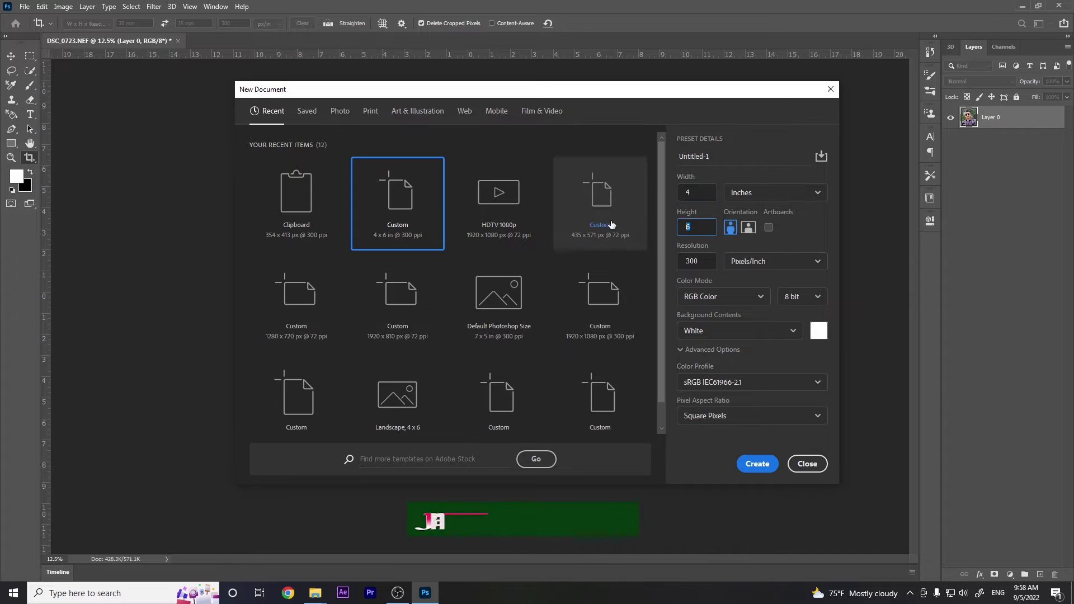
pyautogui.click(765, 193)
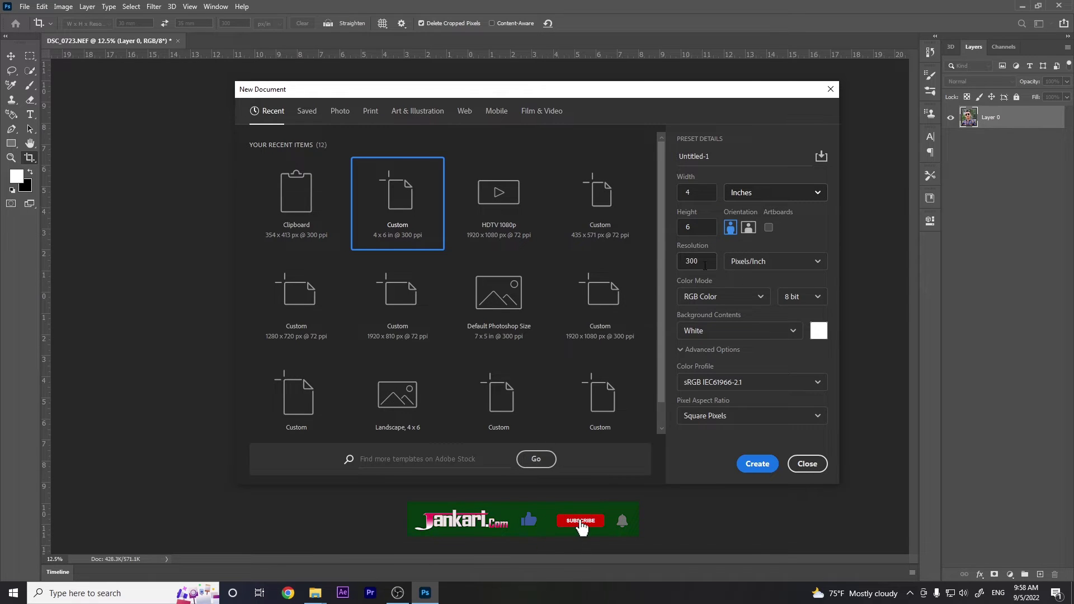
pyautogui.click(752, 464)
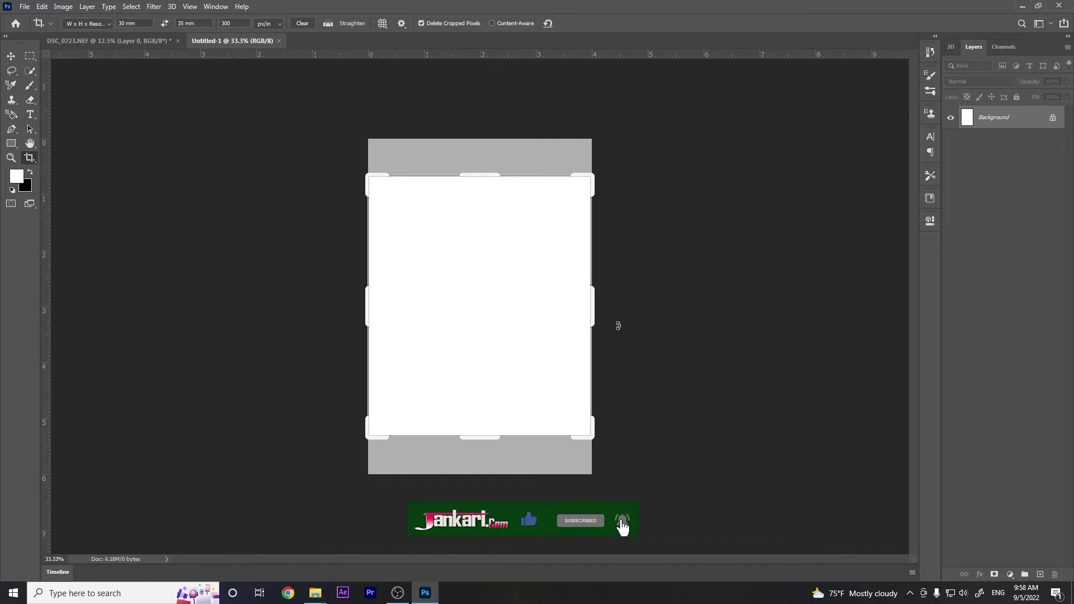
# - Paste the photo into the new document, move it to the page's upper-left corner and hide the white background layer
pyautogui.click(11, 56)
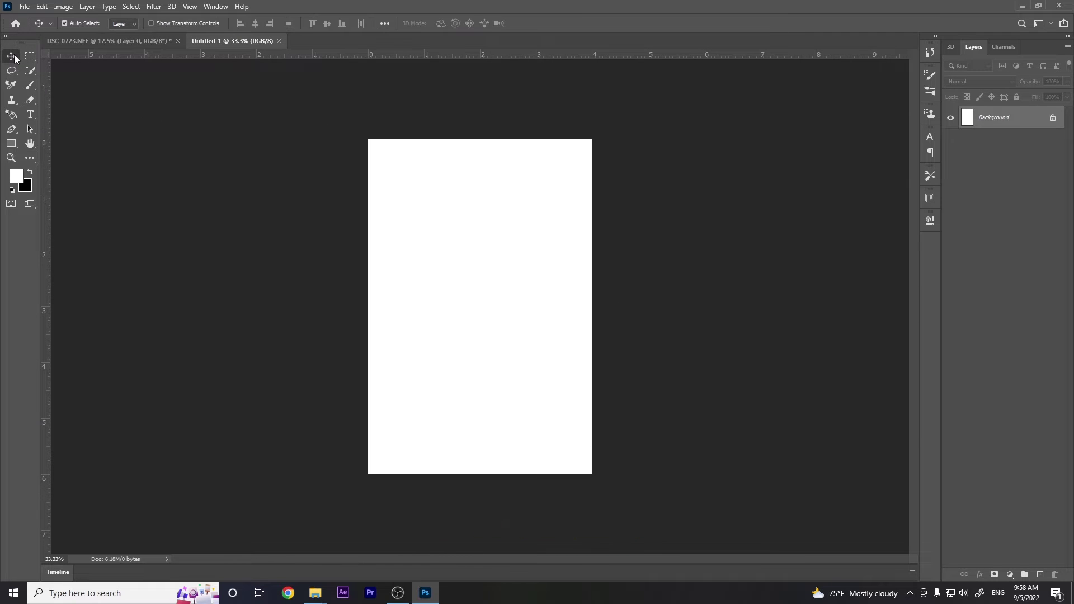
pyautogui.hotkey('ctrl', 'v')
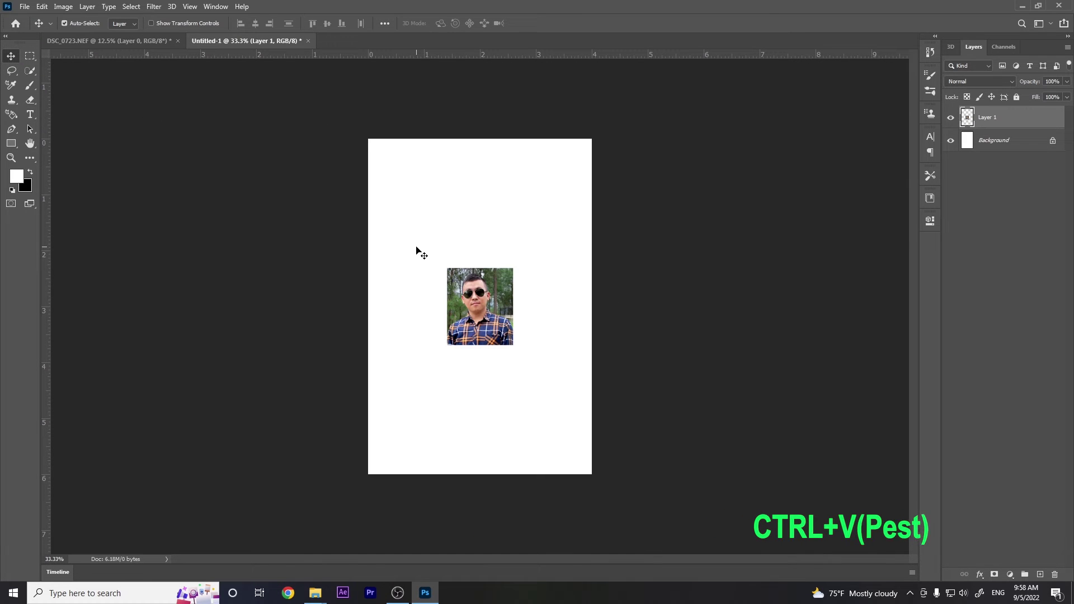
pyautogui.moveTo(468, 301); pyautogui.dragTo(399, 179)
pyautogui.click(950, 140)
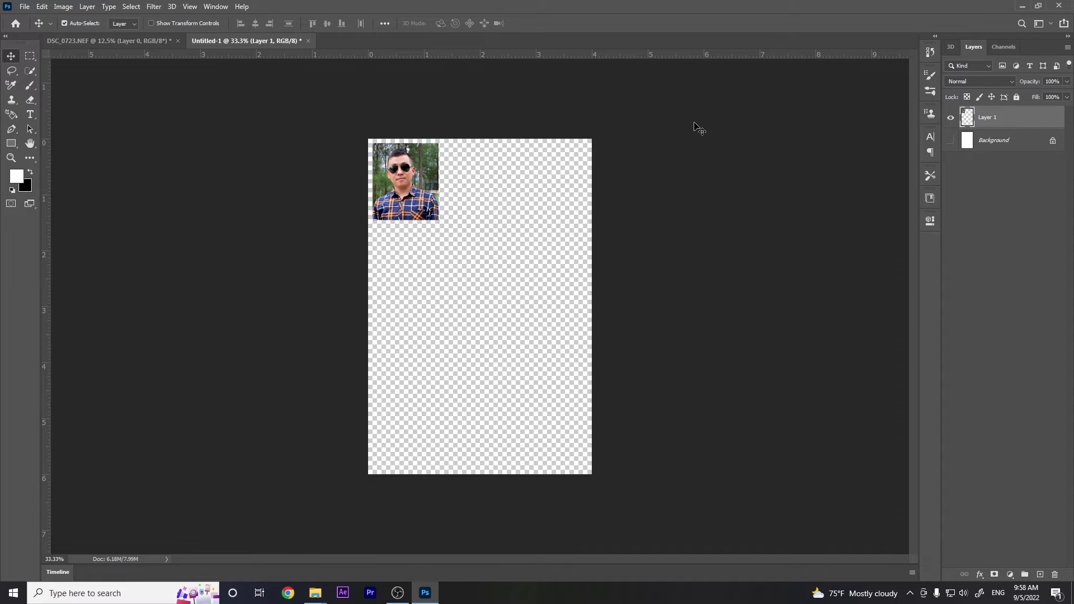
# - Duplicate the photo across and down the page to fill an evenly spaced grid of three columns and four rows
pyautogui.moveTo(412, 200); pyautogui.dragTo(557, 203)
pyautogui.moveTo(563, 267); pyautogui.dragTo(392, 175)
pyautogui.moveTo(473, 203); pyautogui.dragTo(475, 449)
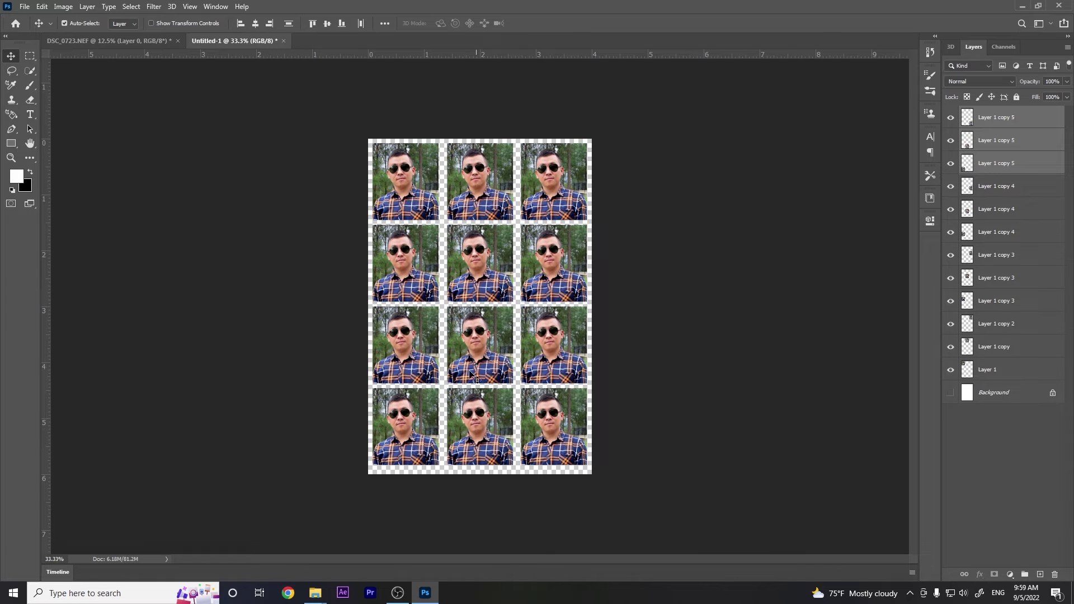
# - Merge all twelve photo layers down into a single layer, keeping the background layer separate
pyautogui.click(987, 121)
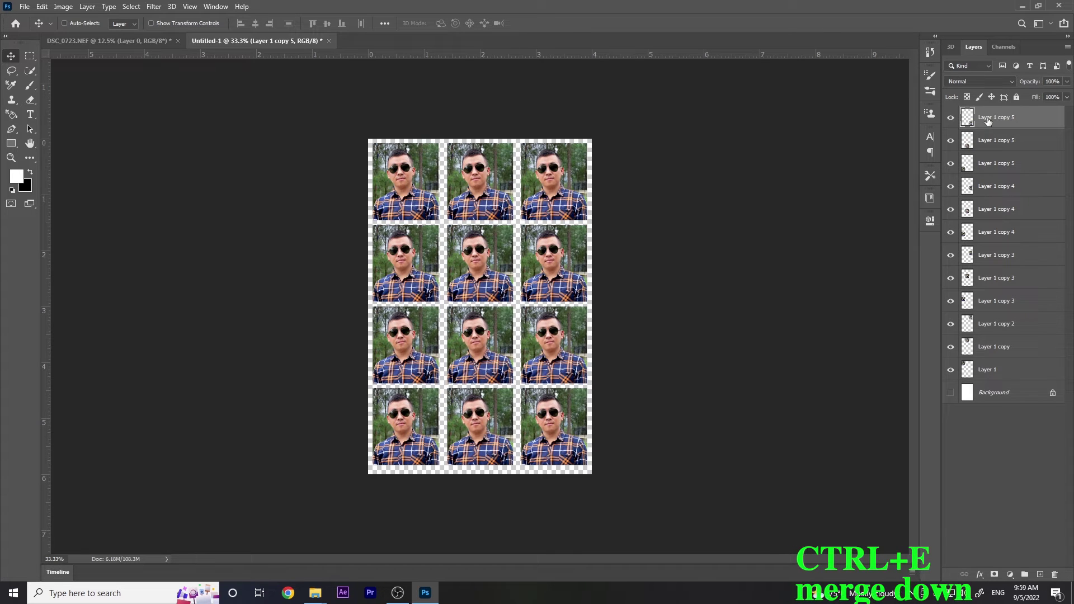
pyautogui.hotkey('ctrl', 'e')
pyautogui.hotkey('ctrl', 'e')
pyautogui.hotkey('ctrl', 'e')
pyautogui.hotkey('ctrl', 'e')
pyautogui.hotkey('ctrl', 'e')
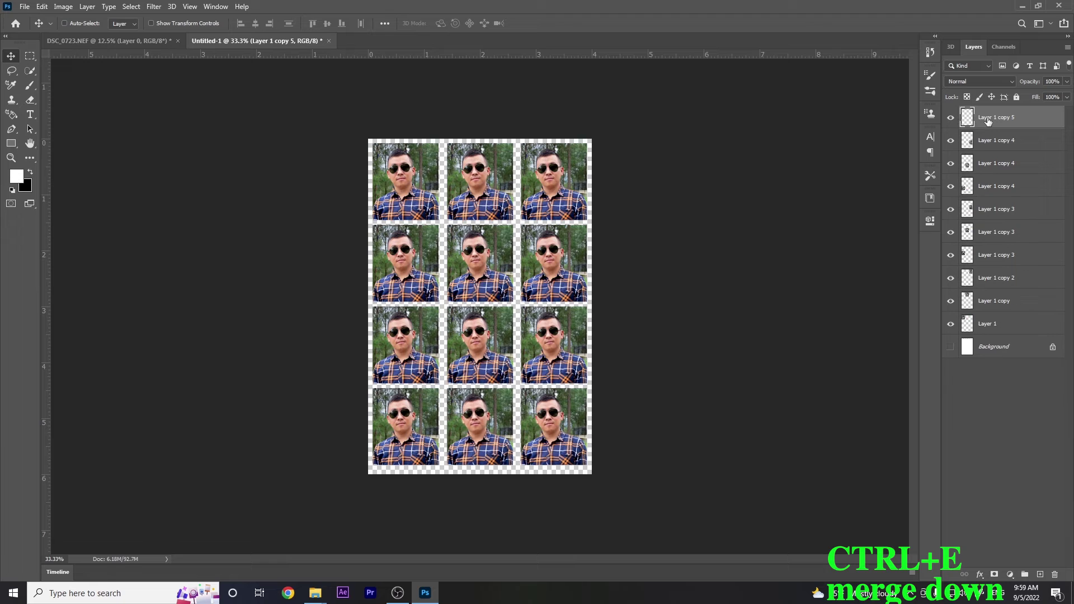
pyautogui.hotkey('ctrl', 'e')
pyautogui.hotkey('ctrl', 'e')
pyautogui.hotkey('ctrl', 'e')
pyautogui.hotkey('ctrl', 'e')
pyautogui.hotkey('ctrl', 'e')
pyautogui.hotkey('ctrl', 'e')
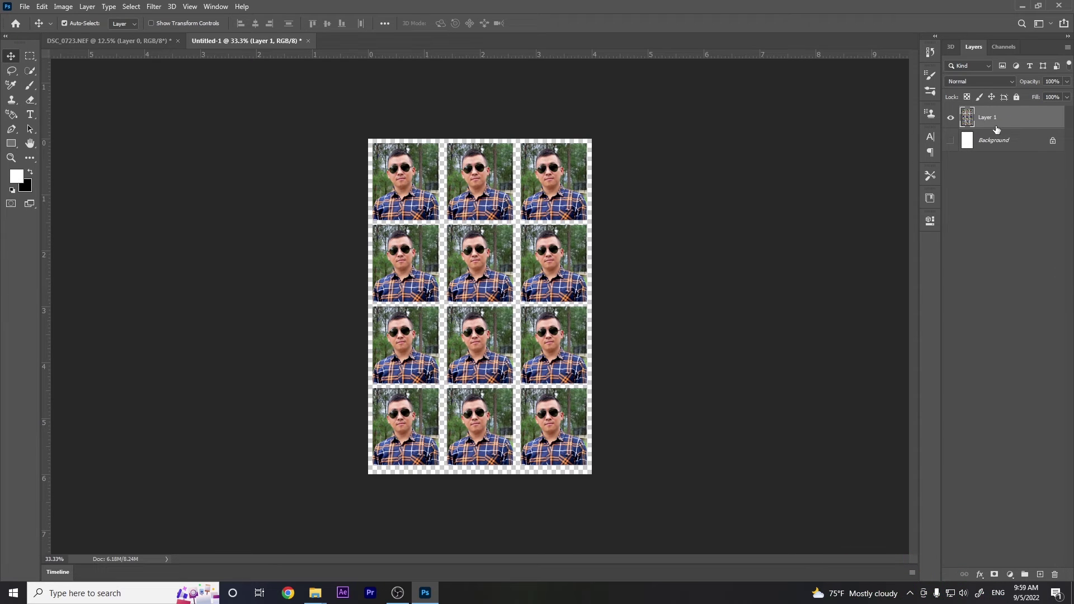
# - Show the white background layer again and centre the merged photo grid horizontally and vertically on the canvas
pyautogui.click(952, 141)
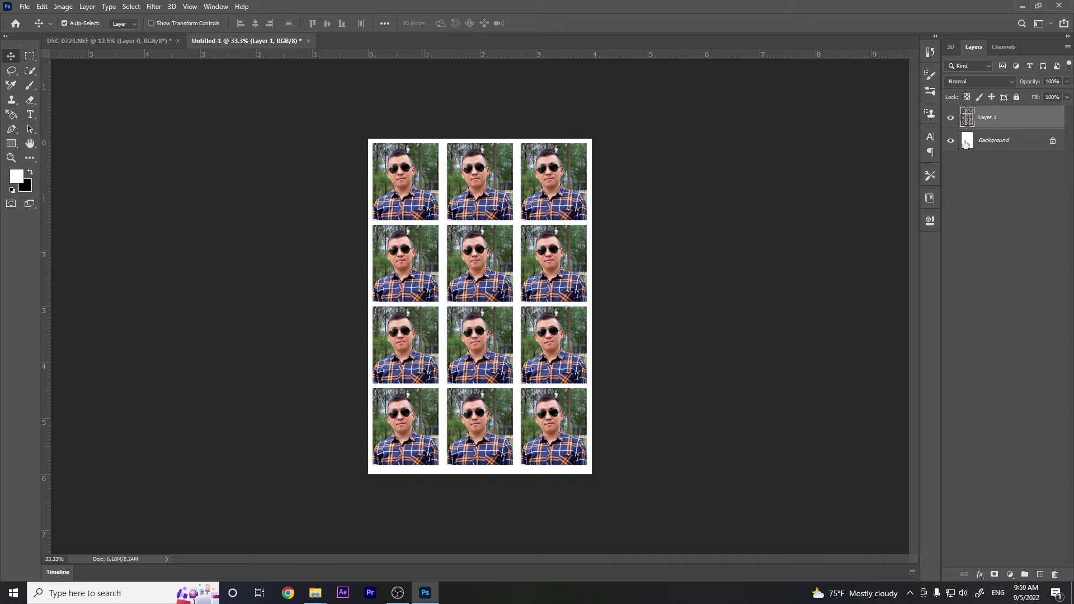
pyautogui.click(1005, 142)
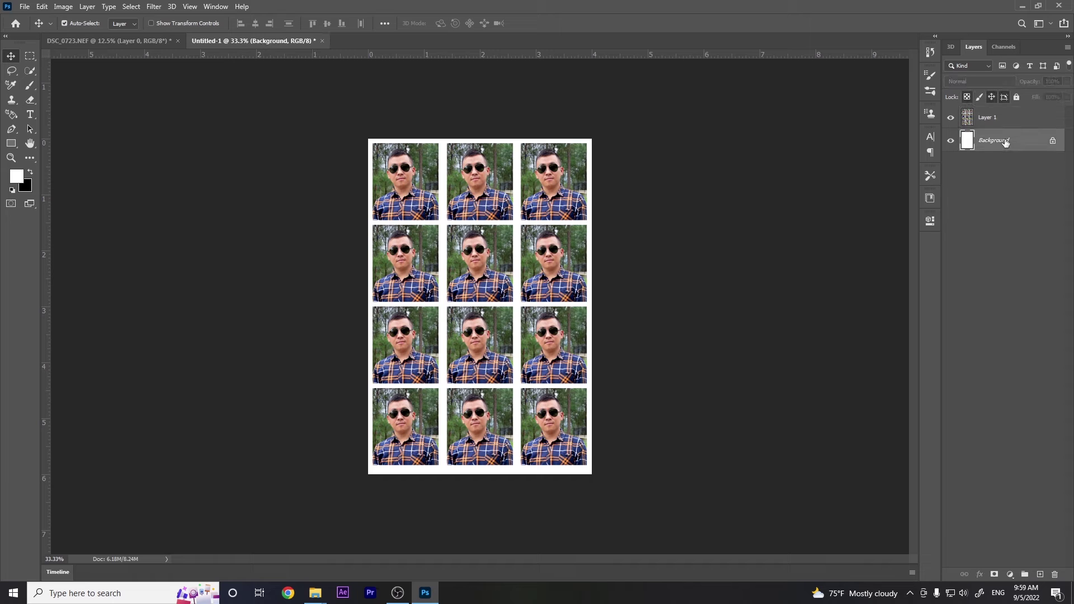
pyautogui.hotkey('ctrl', 'a')
pyautogui.click(996, 118)
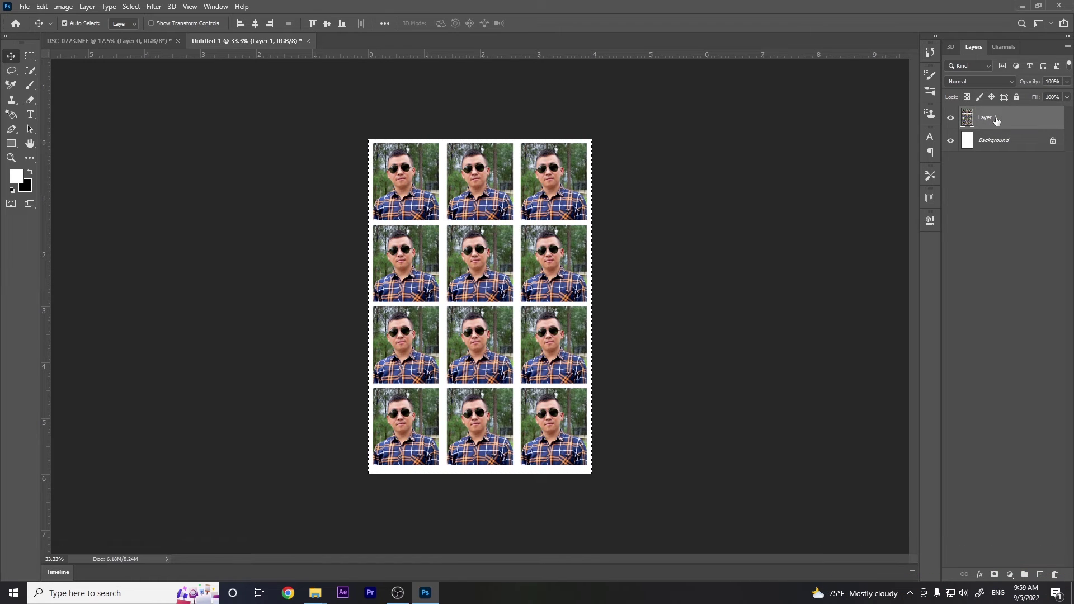
pyautogui.click(255, 23)
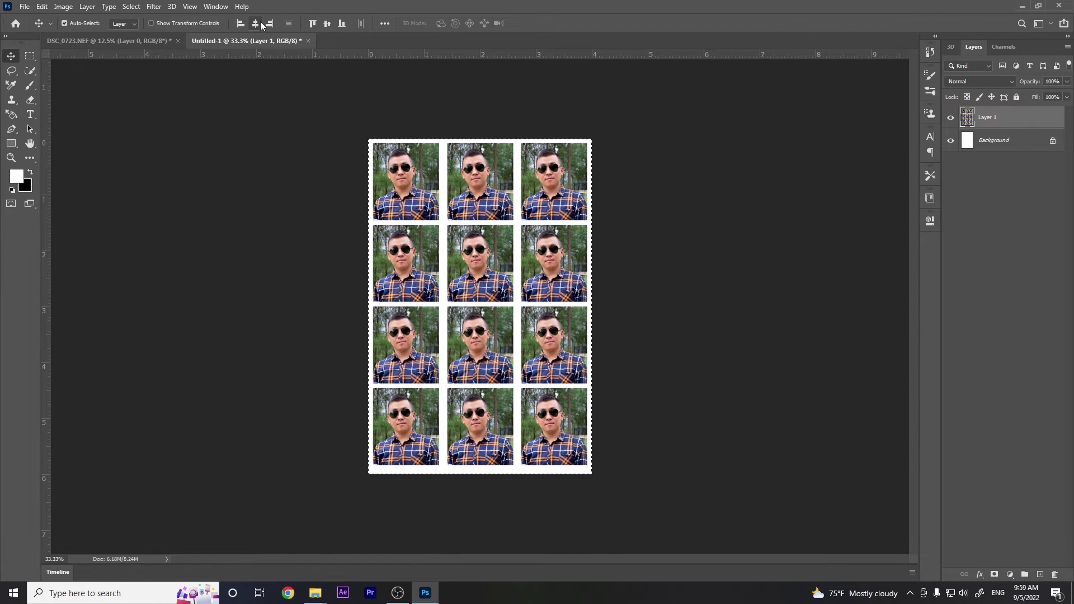
pyautogui.click(328, 23)
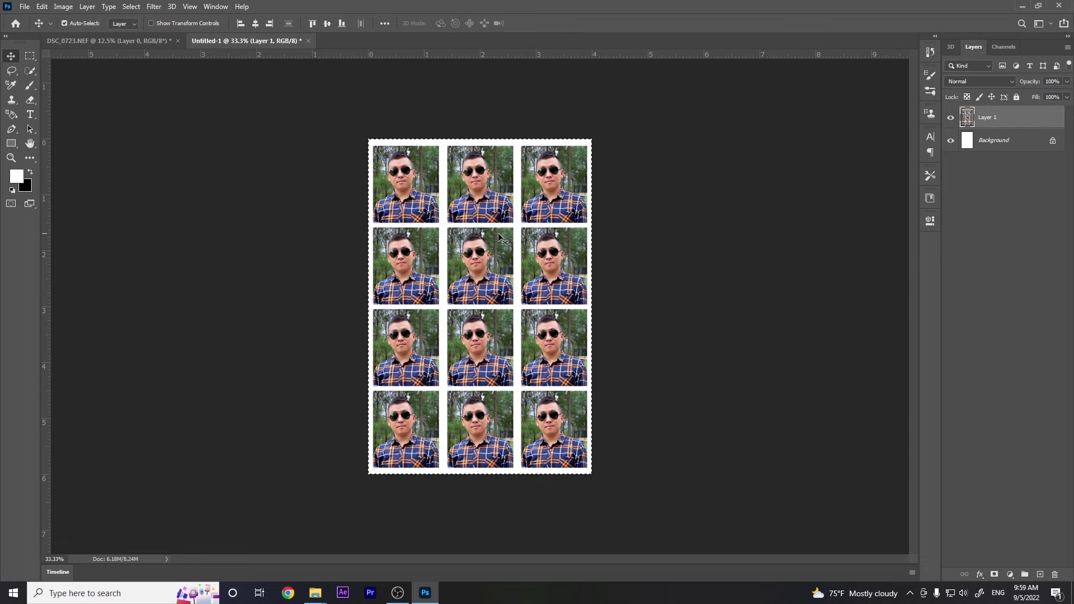
pyautogui.hotkey('ctrl', 'd')
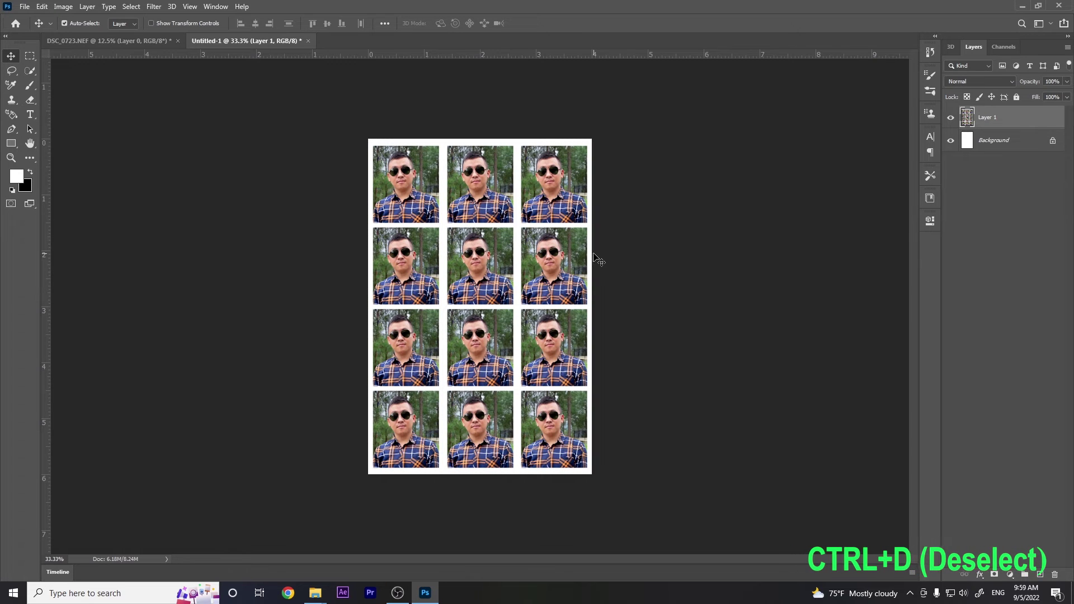
# - Add a 1 px black stroke positioned outside to the photo grid layer and check the borders up close
pyautogui.rightClick(976, 119)
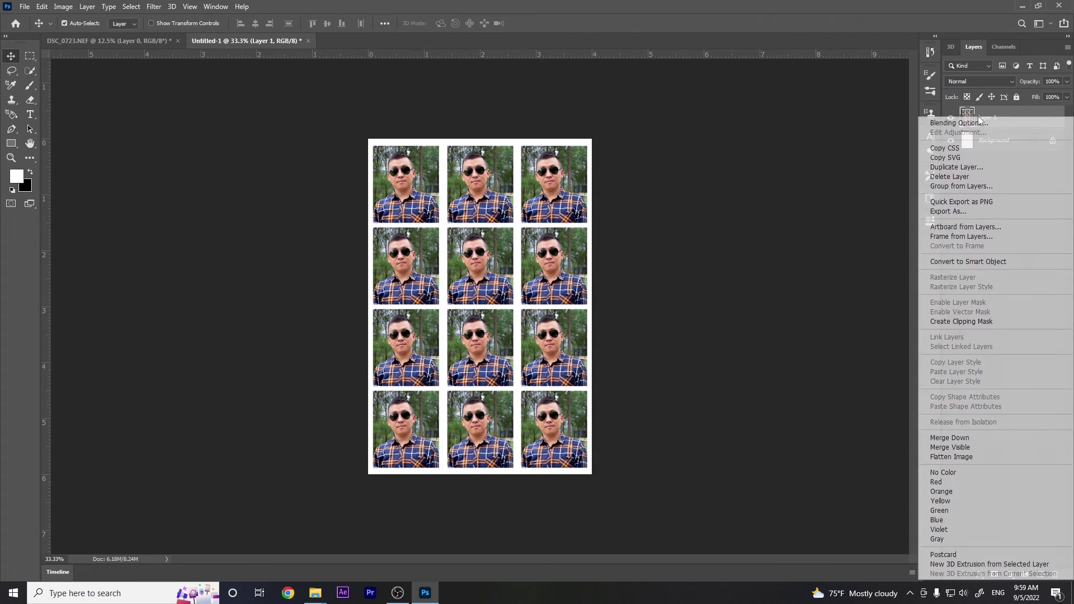
pyautogui.click(969, 124)
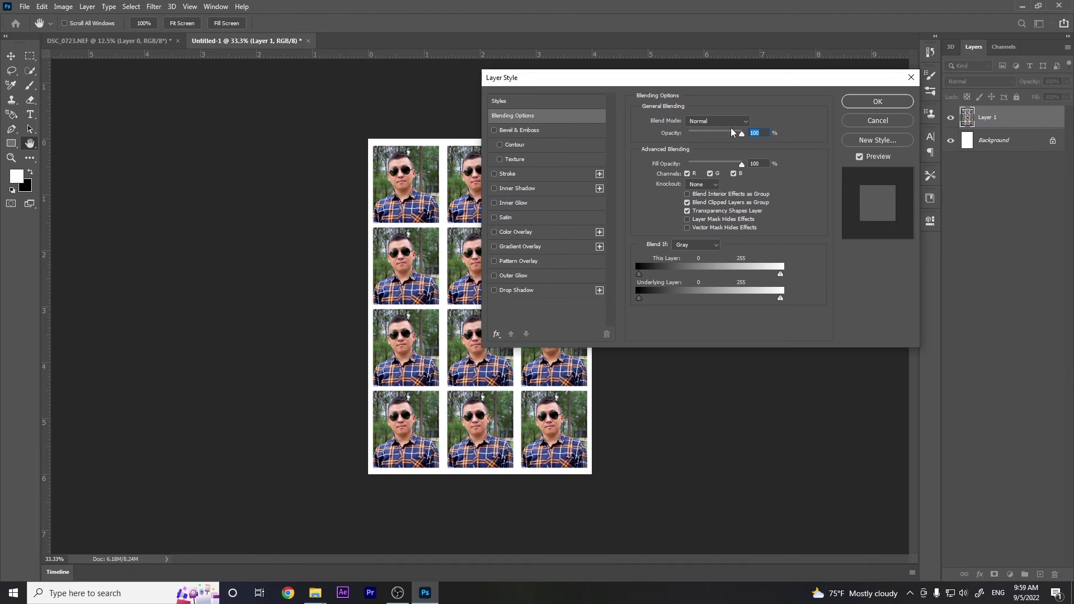
pyautogui.click(554, 175)
pyautogui.click(758, 121)
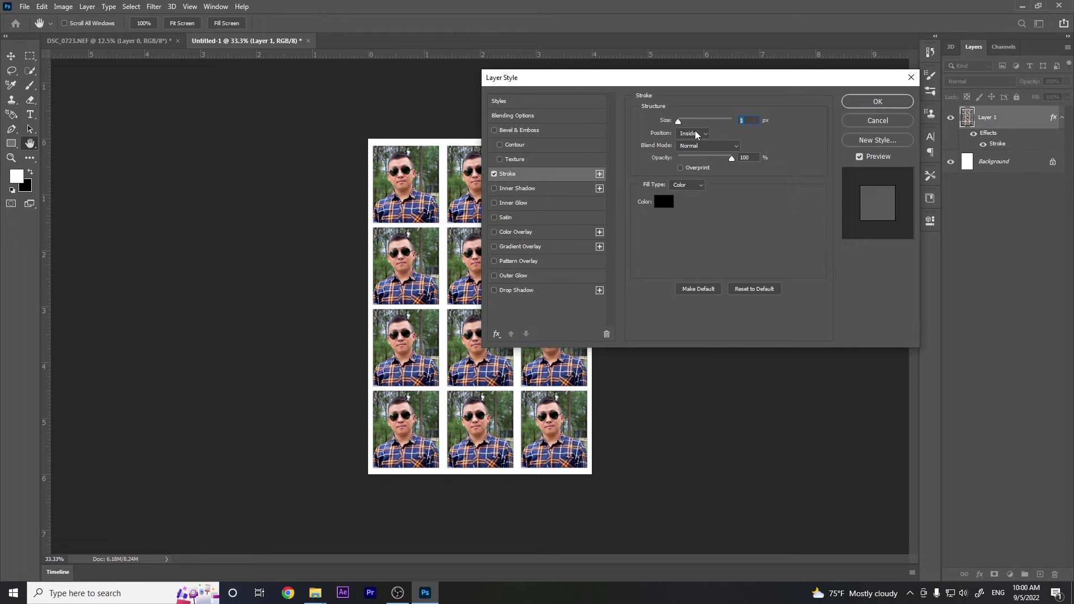
pyautogui.click(697, 134)
pyautogui.click(695, 144)
pyautogui.click(662, 200)
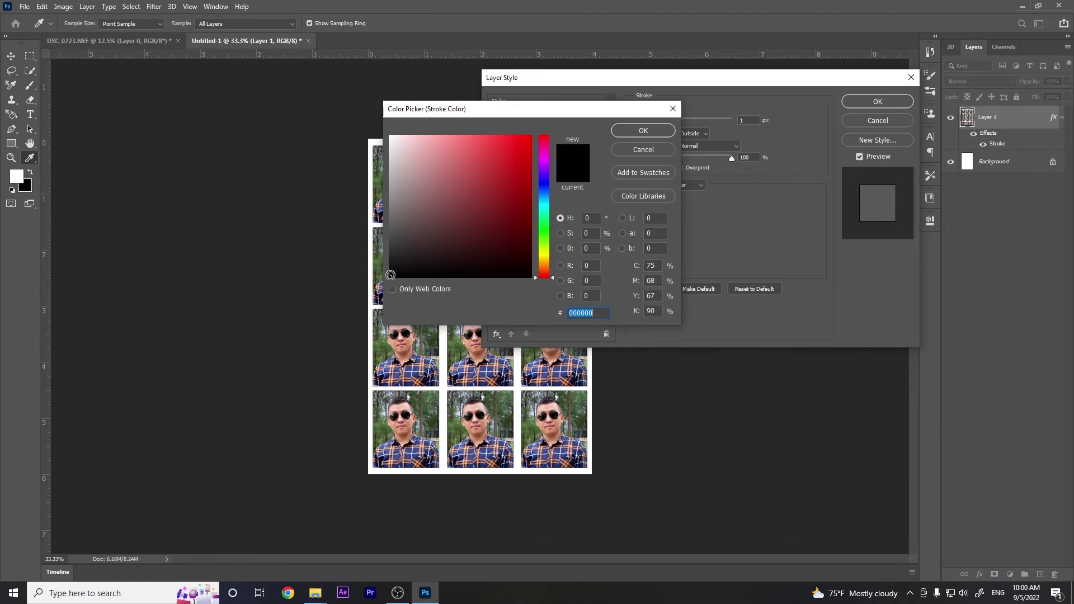
pyautogui.click(647, 132)
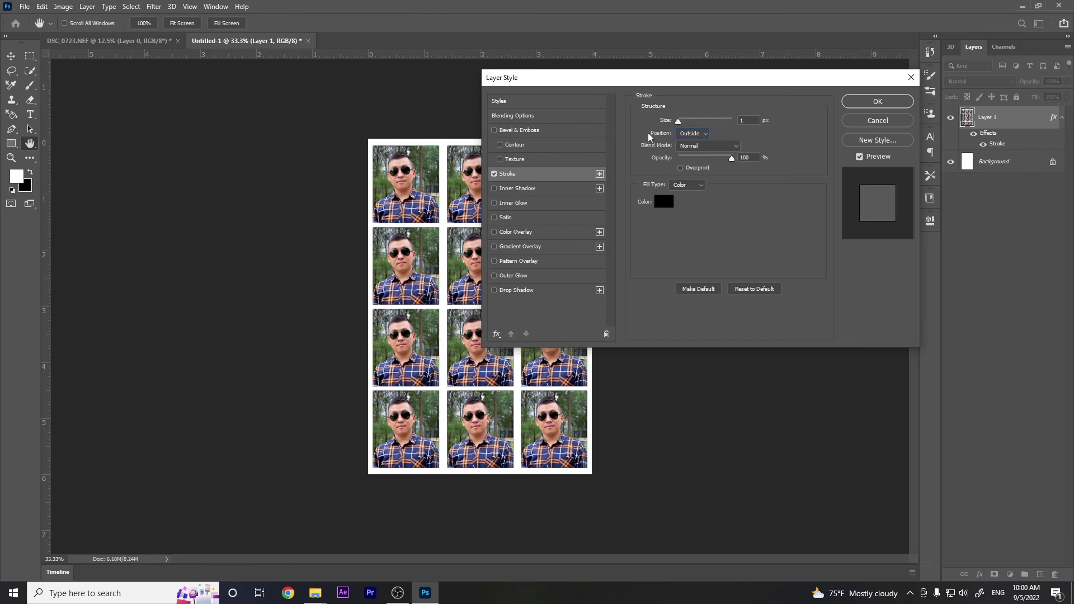
pyautogui.click(878, 102)
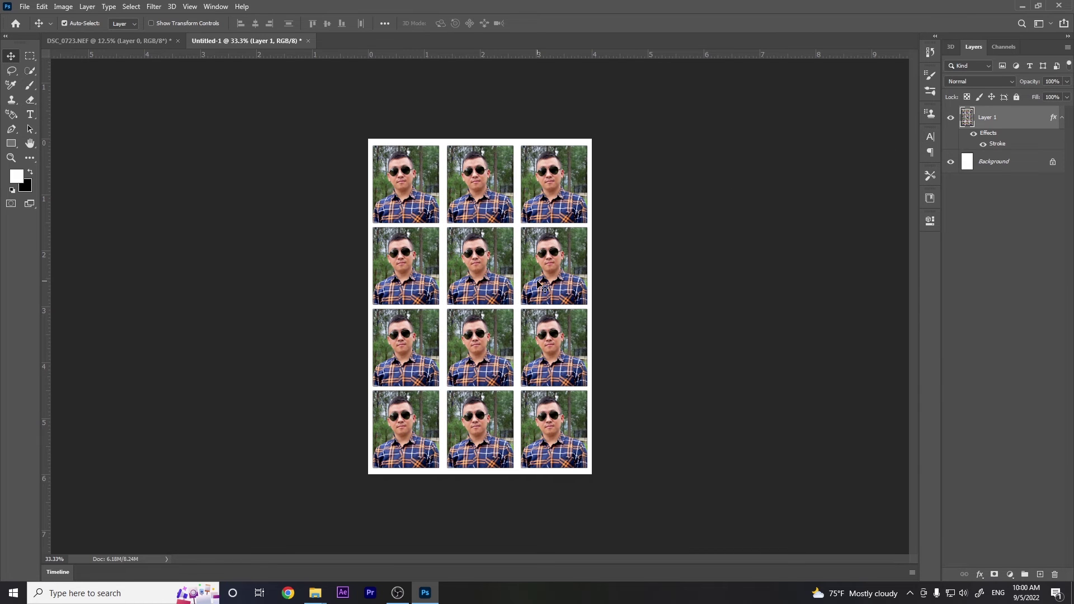
pyautogui.scroll(6, 539, 269)
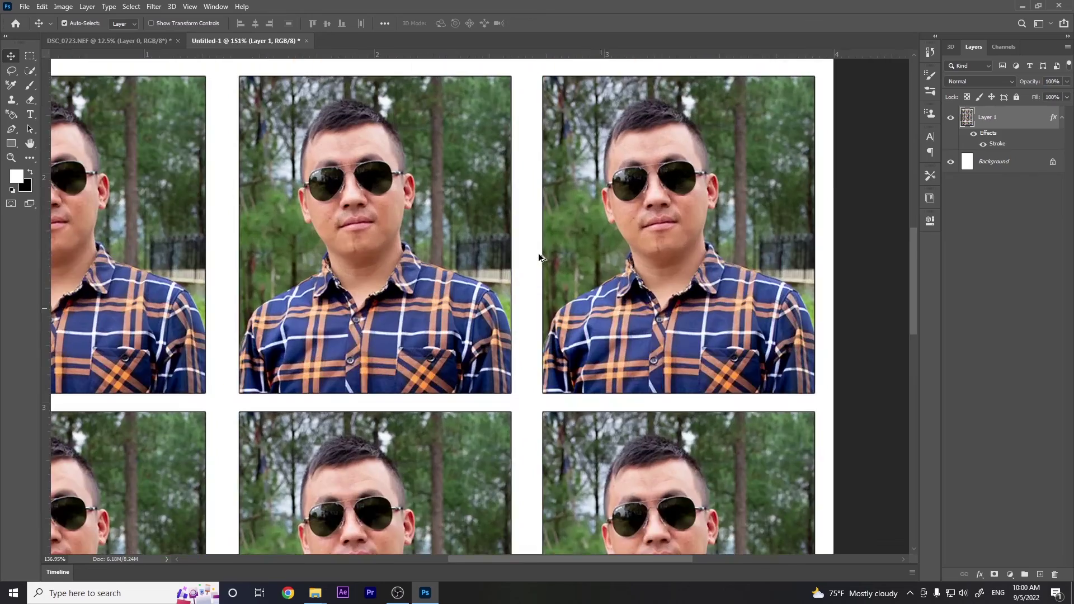
pyautogui.scroll(2, 539, 256)
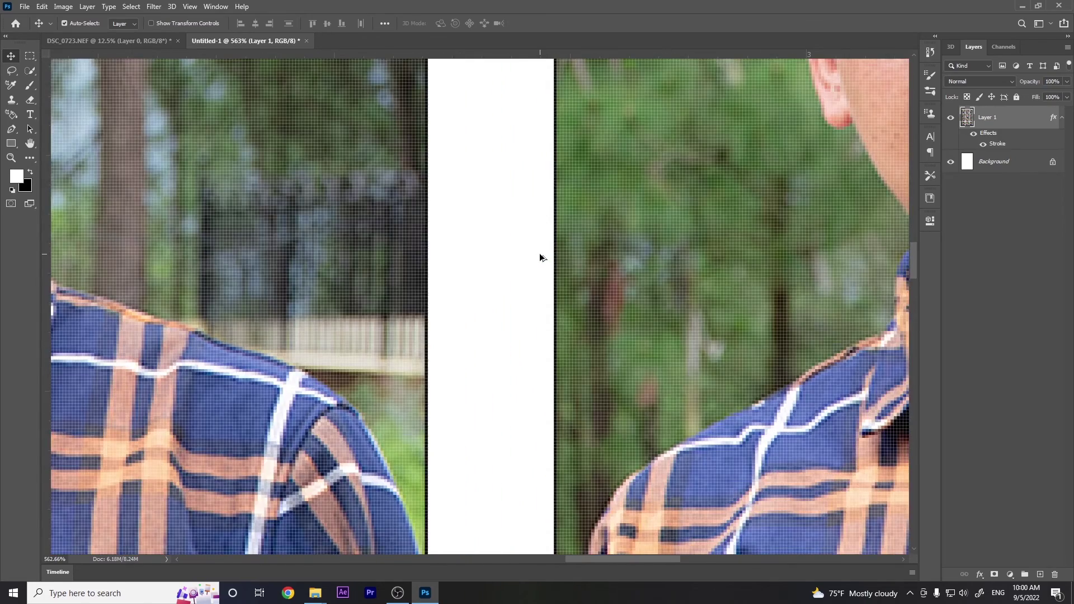
# - Check the whole bordered photo sheet fitted on screen and at its print size
pyautogui.scroll(-4, 539, 252)
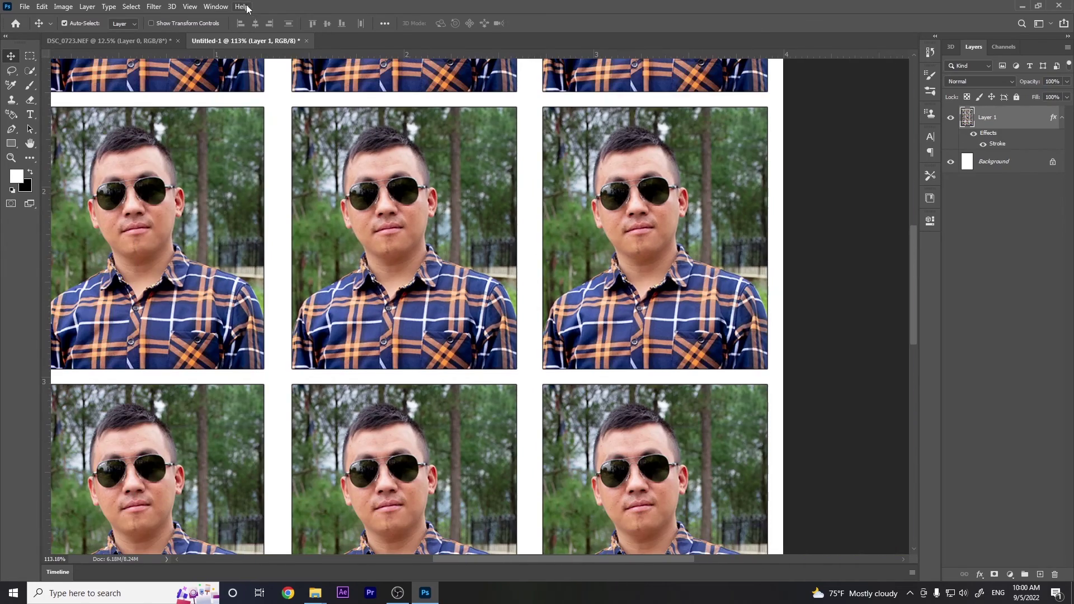
pyautogui.hotkey('ctrl', '0')
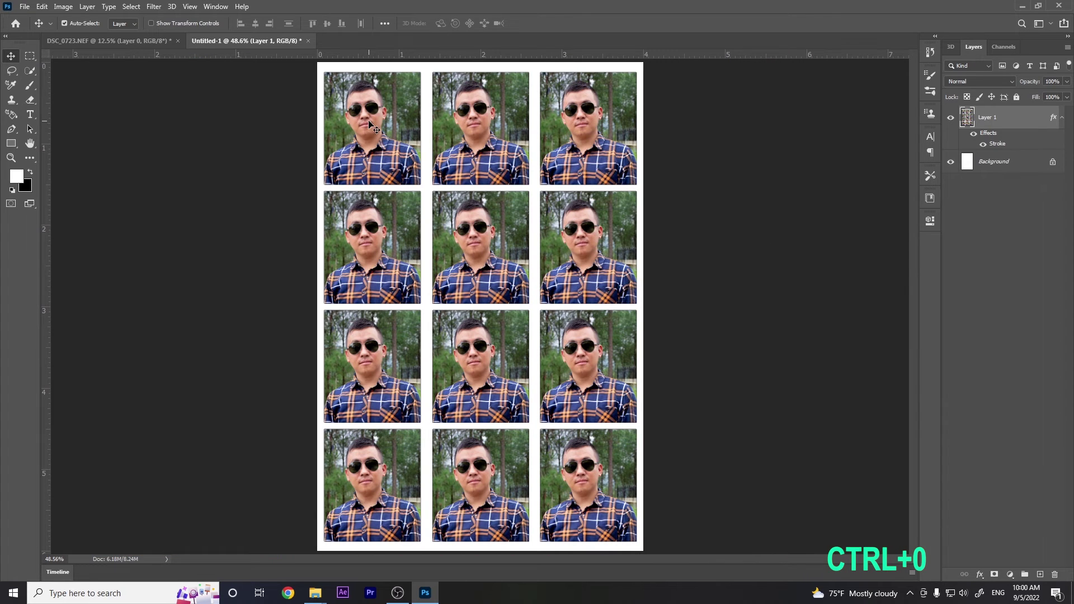
pyautogui.click(190, 6)
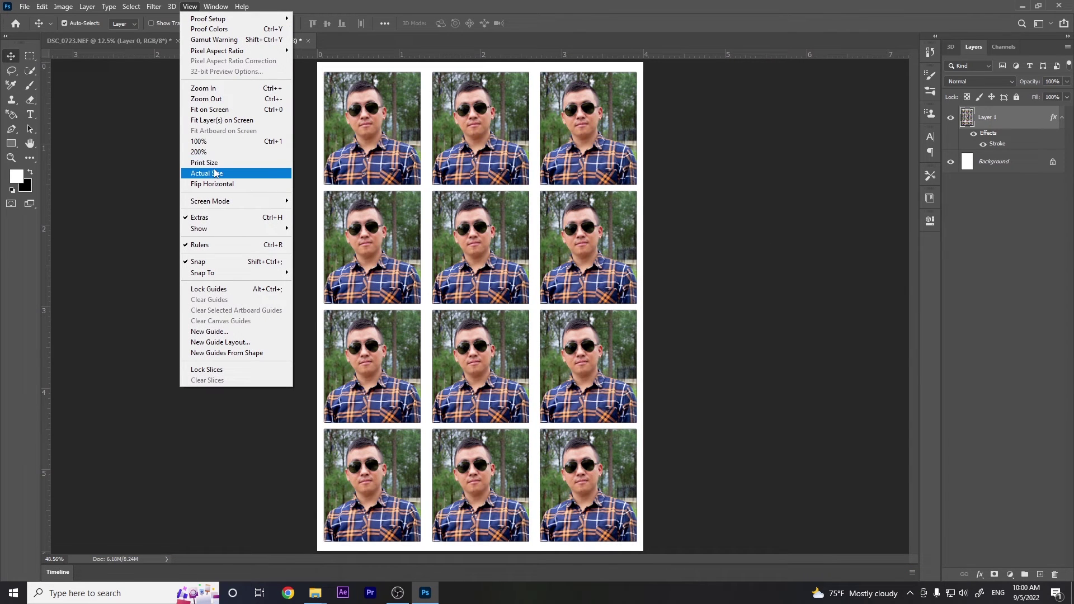
pyautogui.click(215, 165)
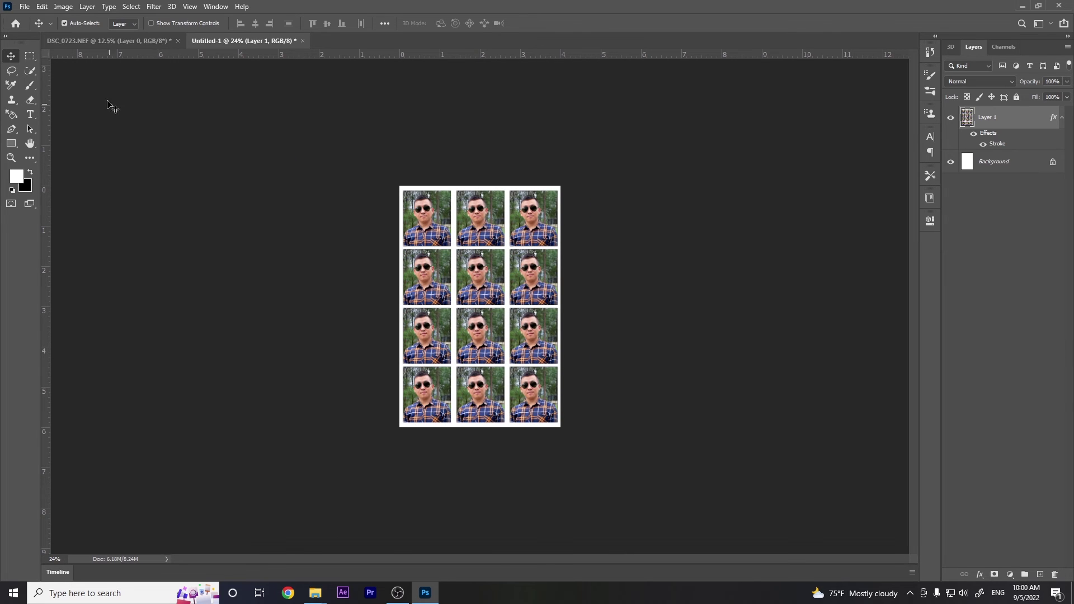
# - Start saving the sheet on the computer in the Desktop folder under the file name "pp size photo"
pyautogui.click(25, 6)
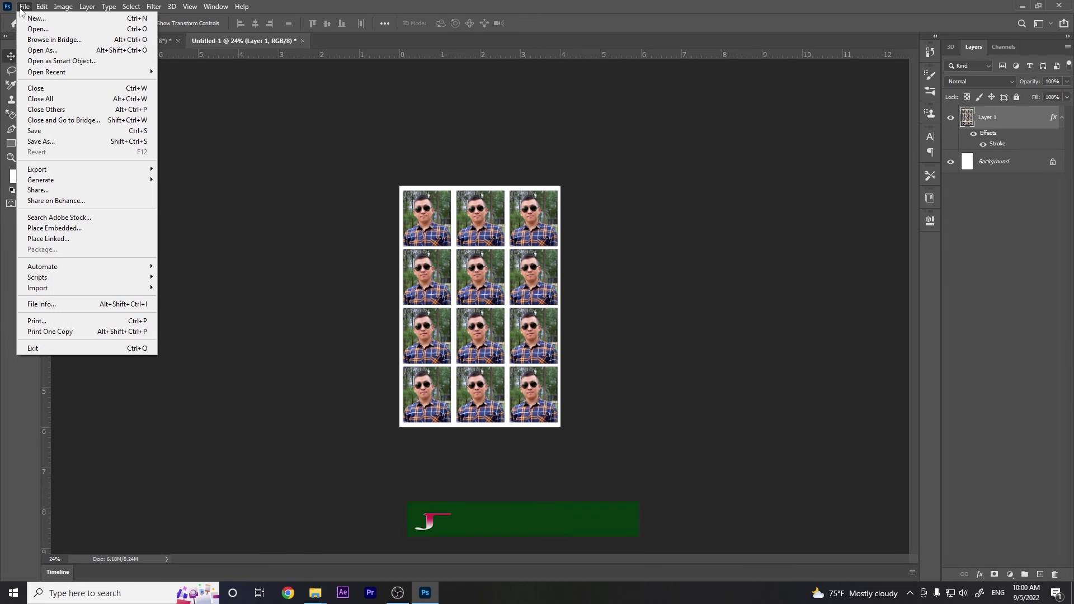
pyautogui.click(42, 141)
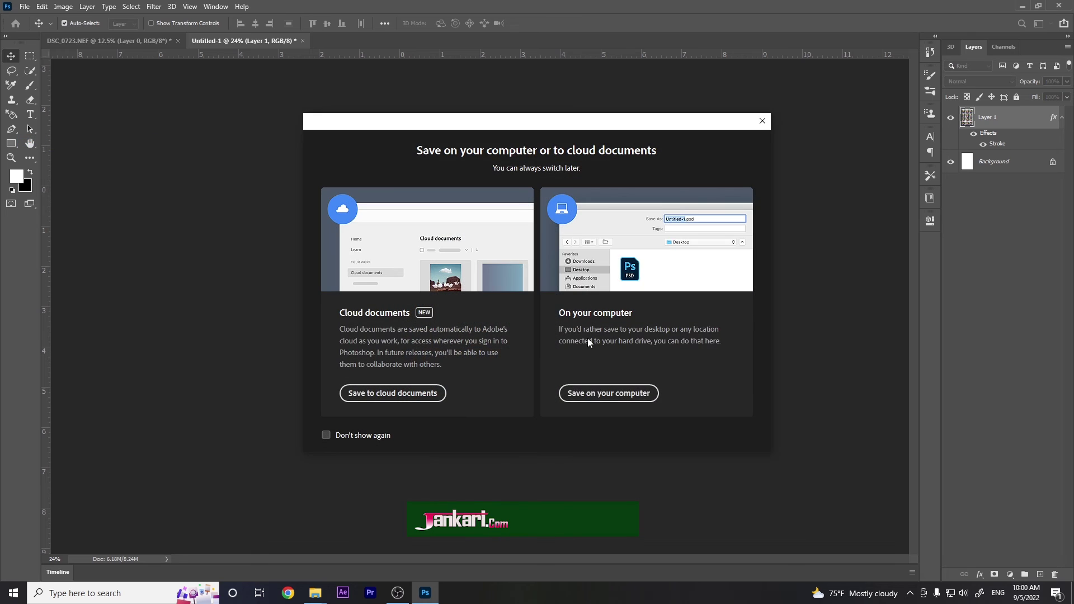
pyautogui.click(603, 393)
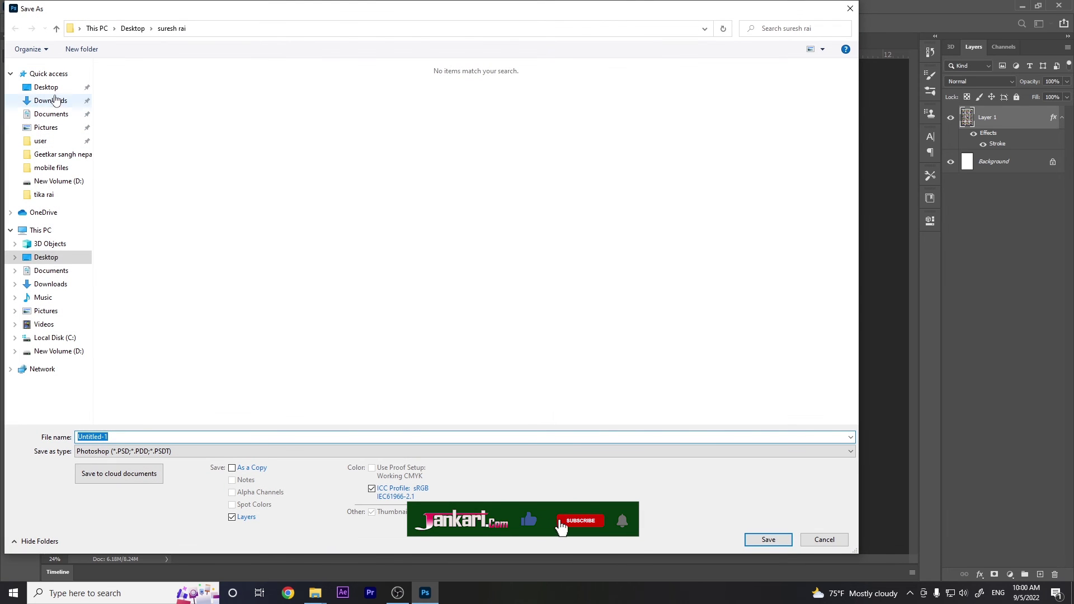
pyautogui.click(54, 91)
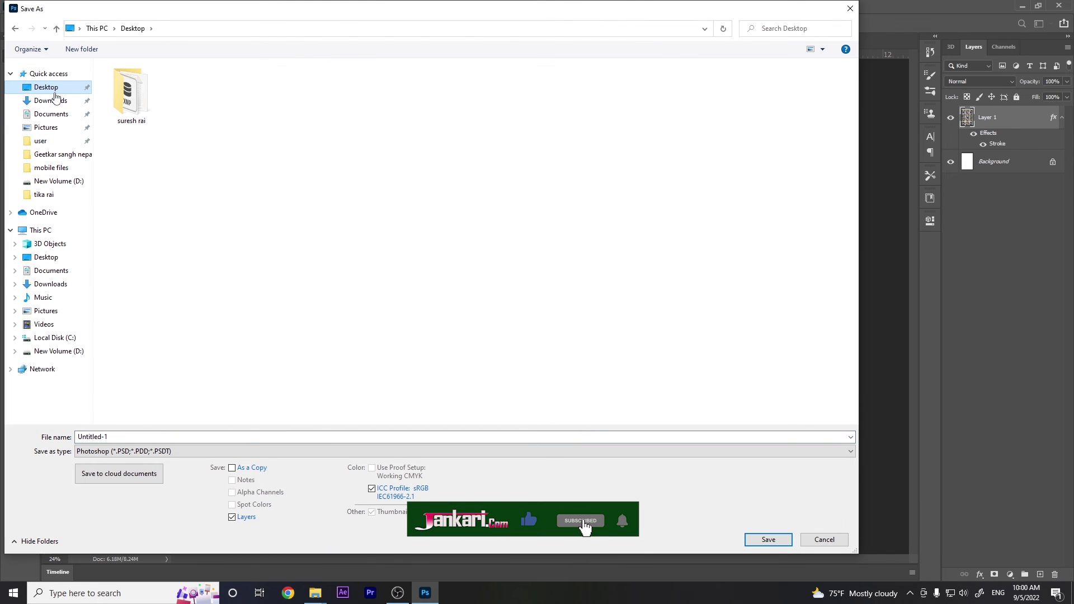
pyautogui.click(166, 437)
pyautogui.write('pp size photo')
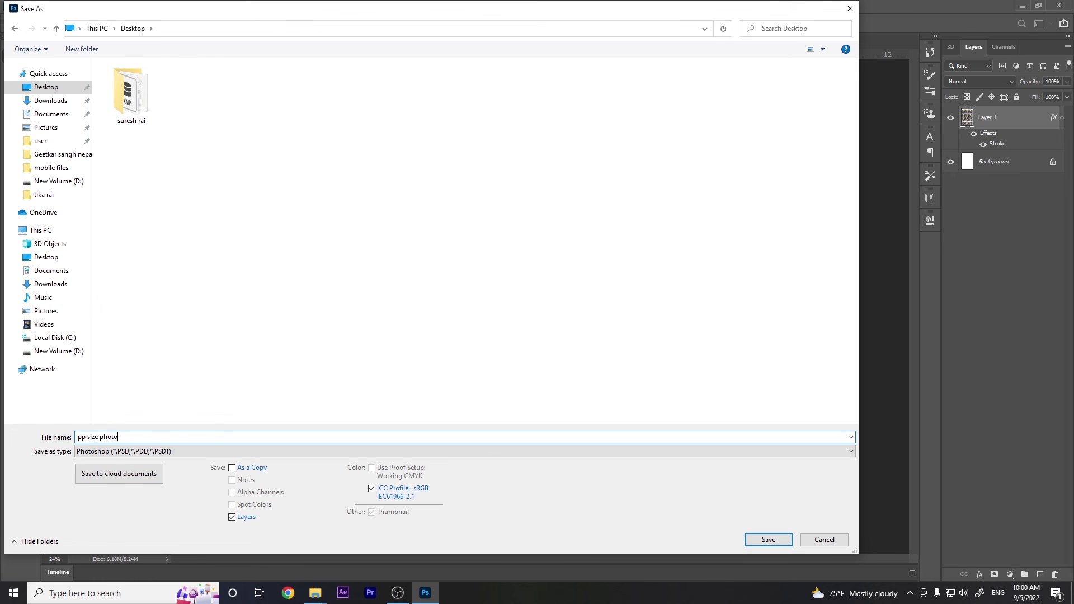
# - Choose the JPEG format and save the file at quality 11
pyautogui.click(324, 451)
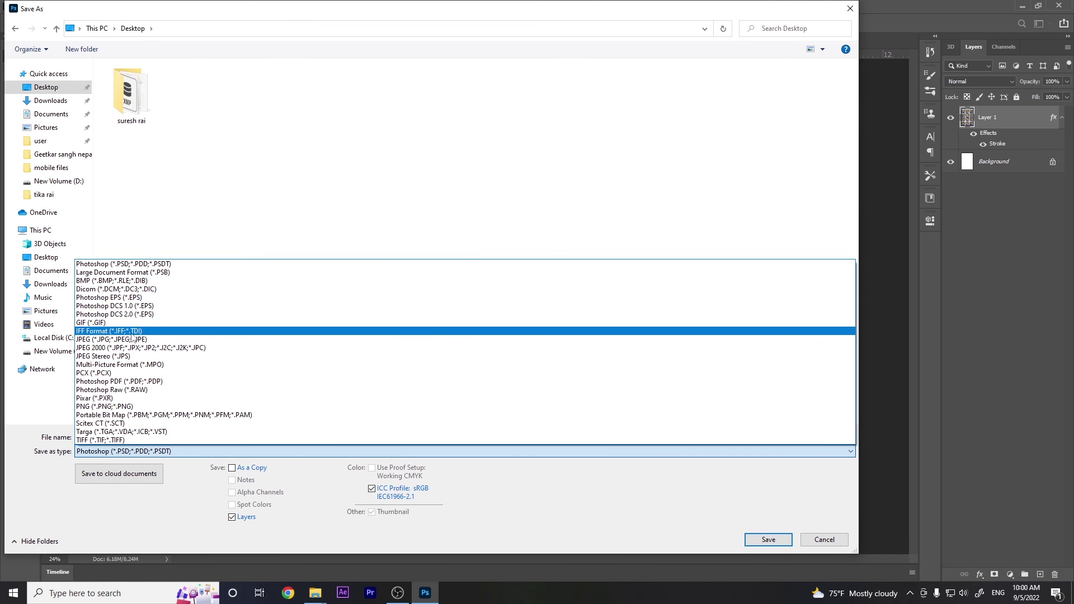
pyautogui.click(137, 339)
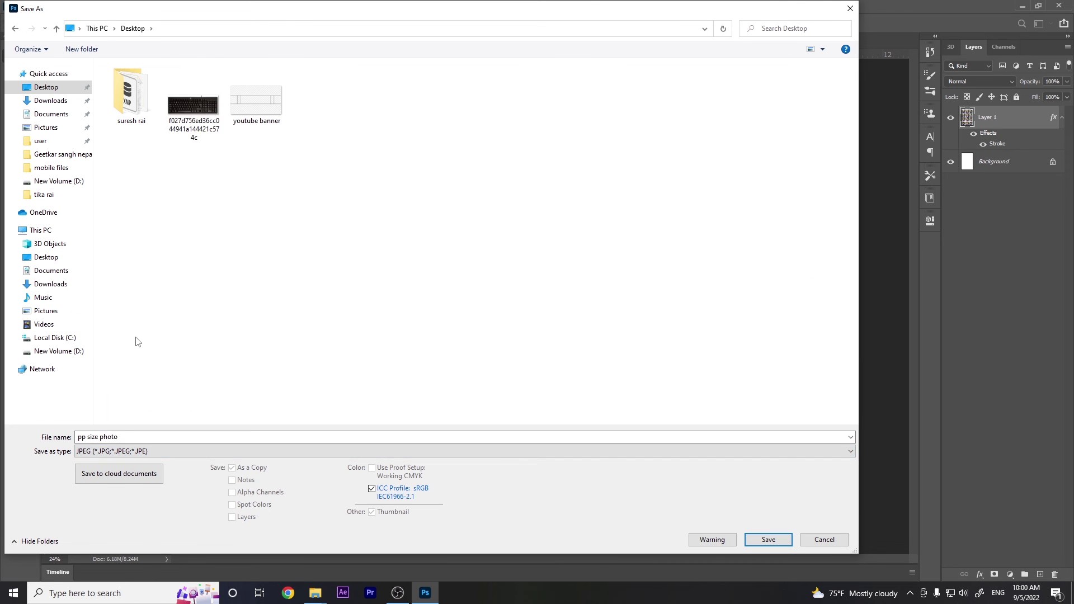
pyautogui.click(789, 539)
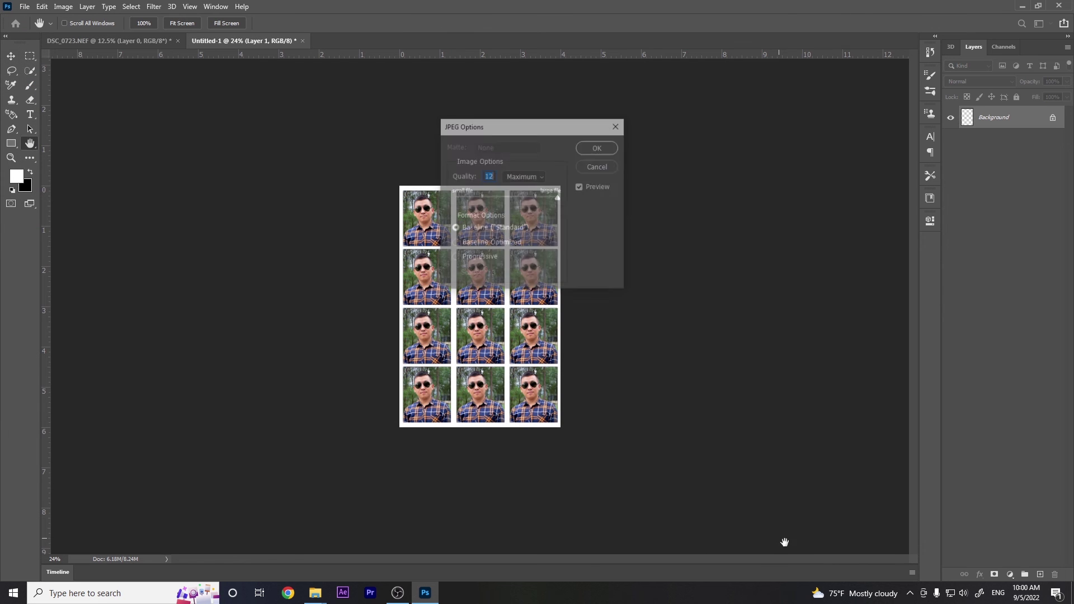
pyautogui.moveTo(558, 199); pyautogui.dragTo(551, 202)
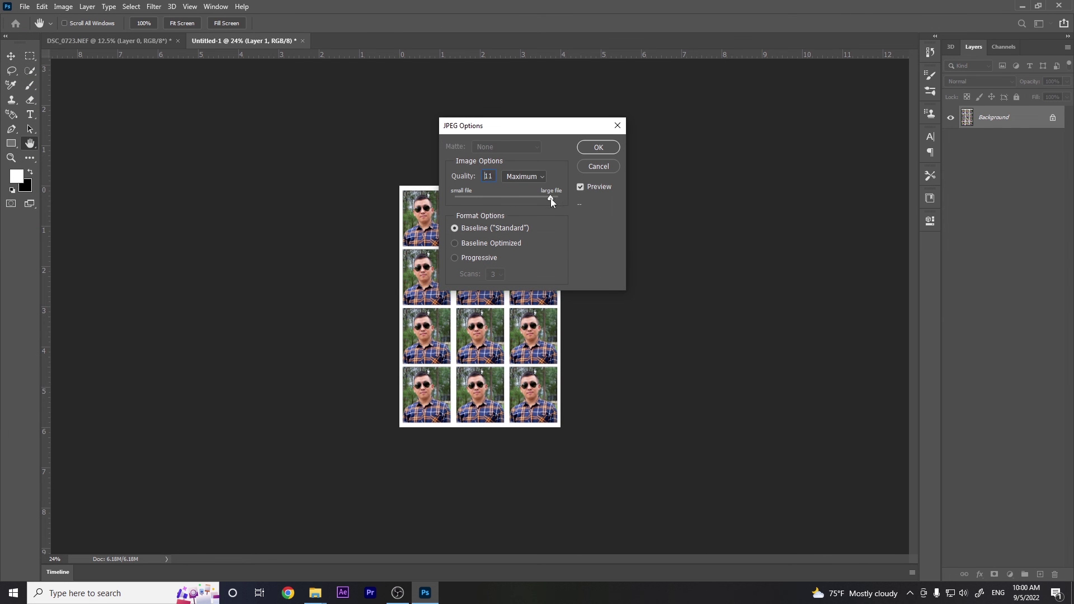
pyautogui.click(596, 147)
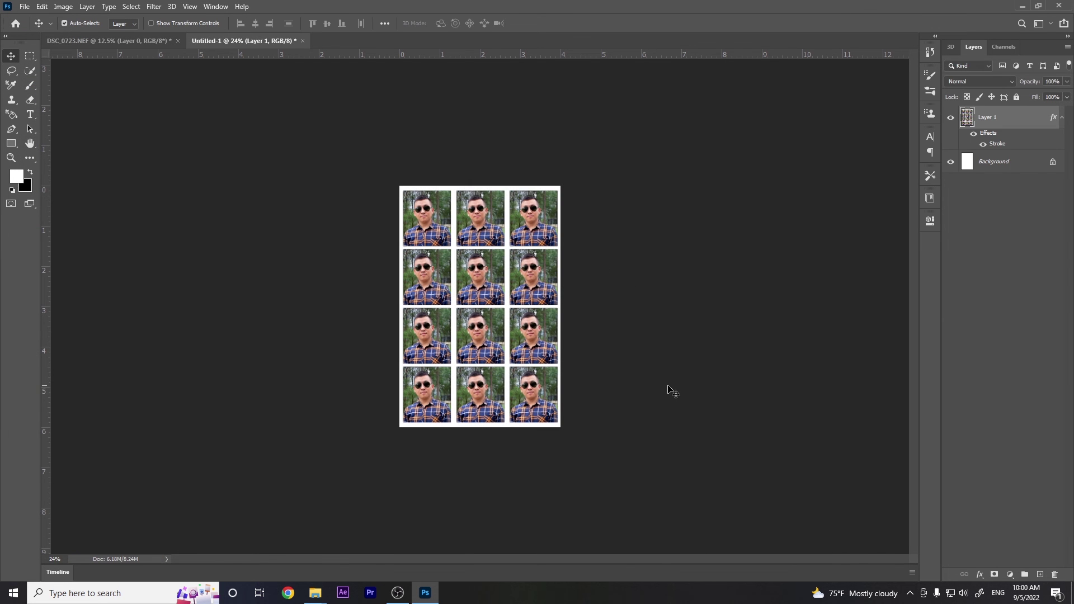
# - Switch to the Windows desktop and open the saved "pp size photo" image to check the finished sheet
pyautogui.click(1024, 5)
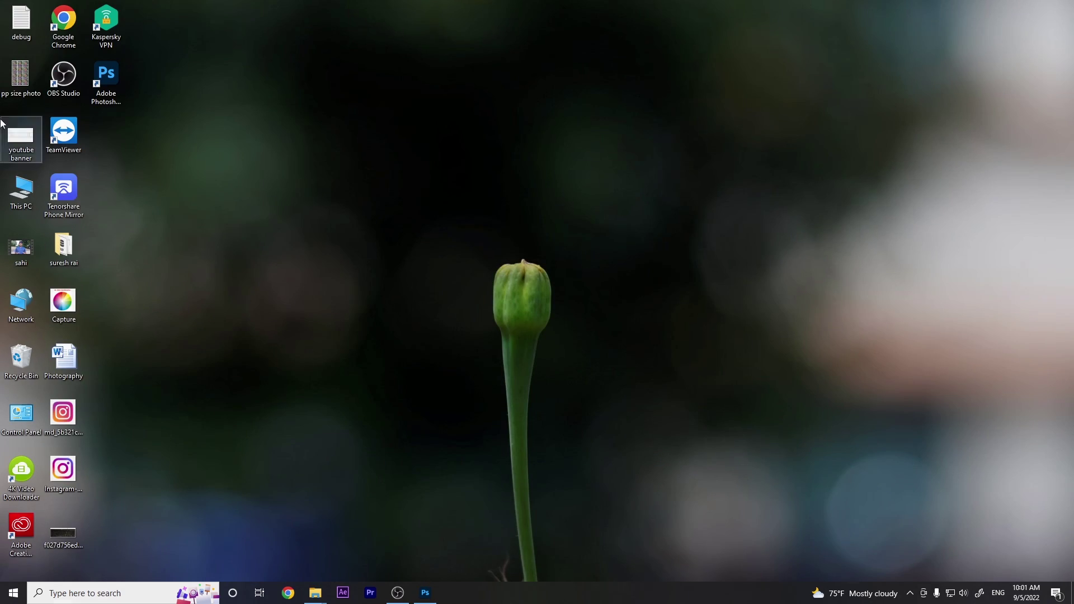
pyautogui.doubleClick(11, 73)
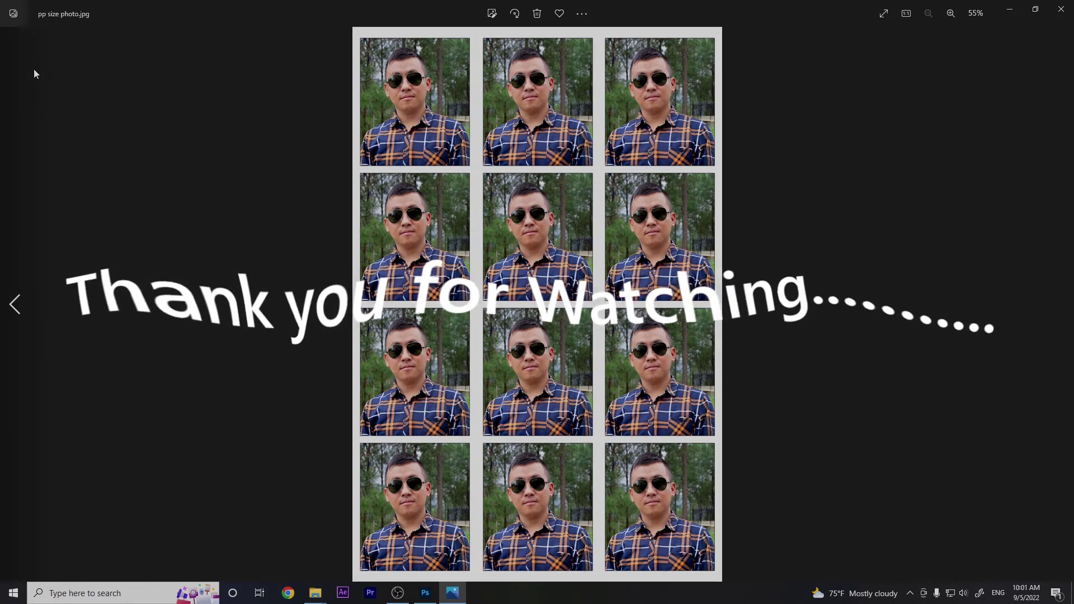